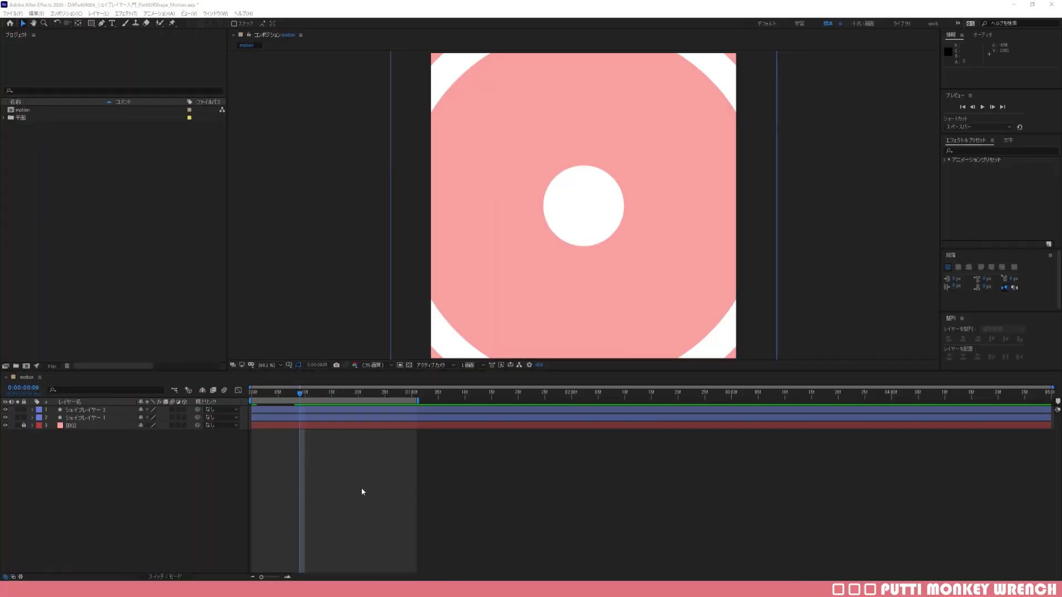
# Hide both white shape layers and switch to the Pen tool with Fill set to None
pyautogui.click(361, 488)
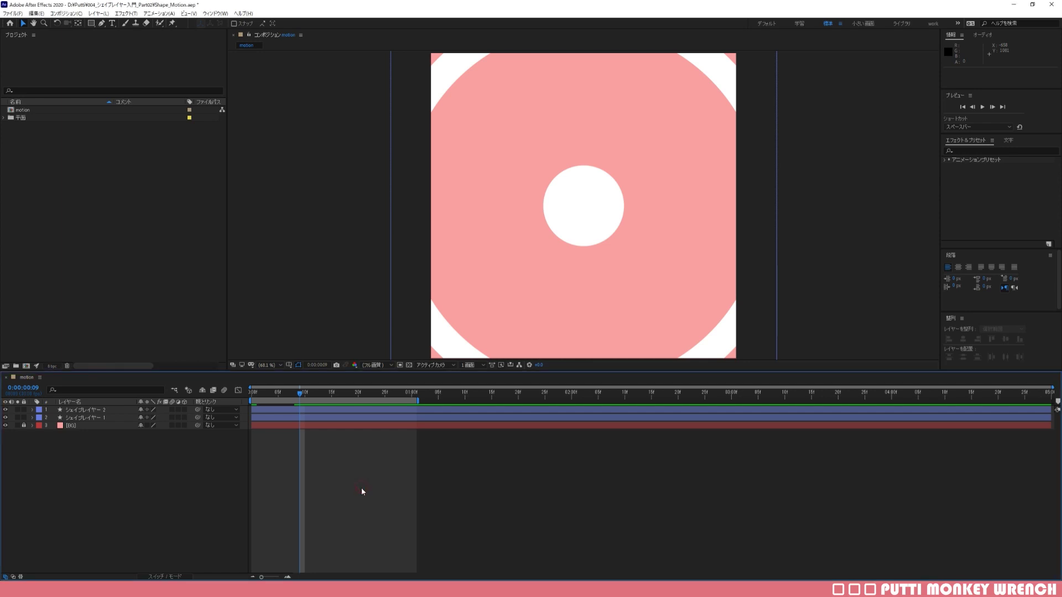
pyautogui.click(6, 410)
pyautogui.click(5, 417)
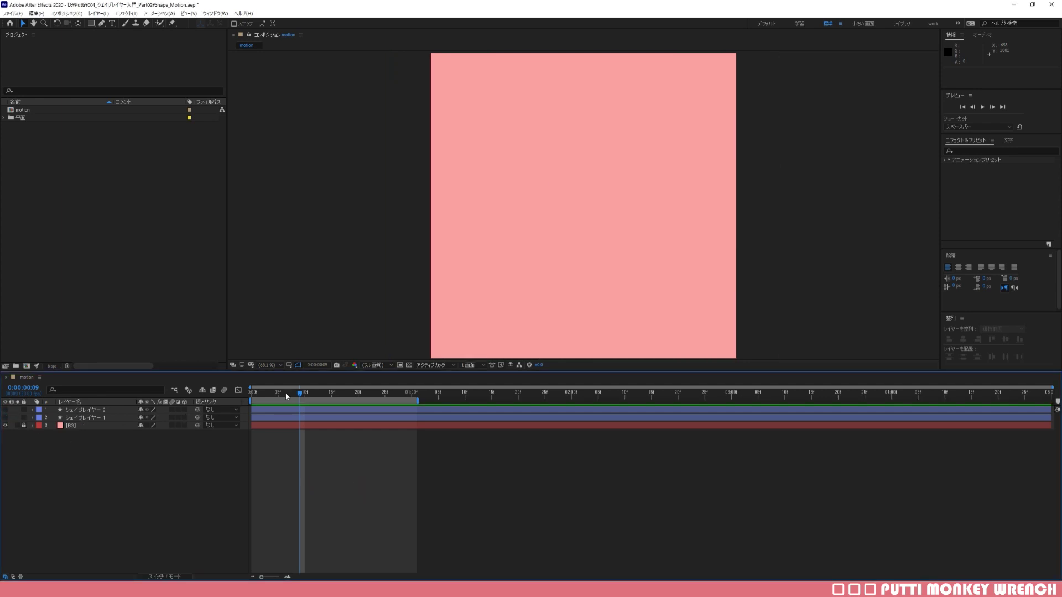
pyautogui.click(102, 25)
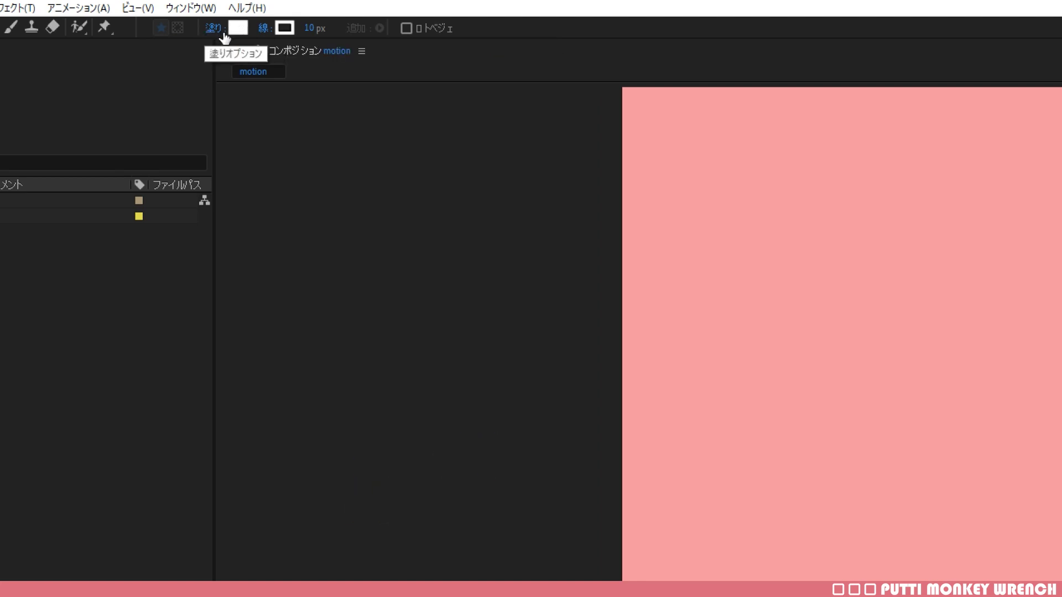
pyautogui.keyDown('alt'); pyautogui.click(241, 31); pyautogui.keyUp('alt')
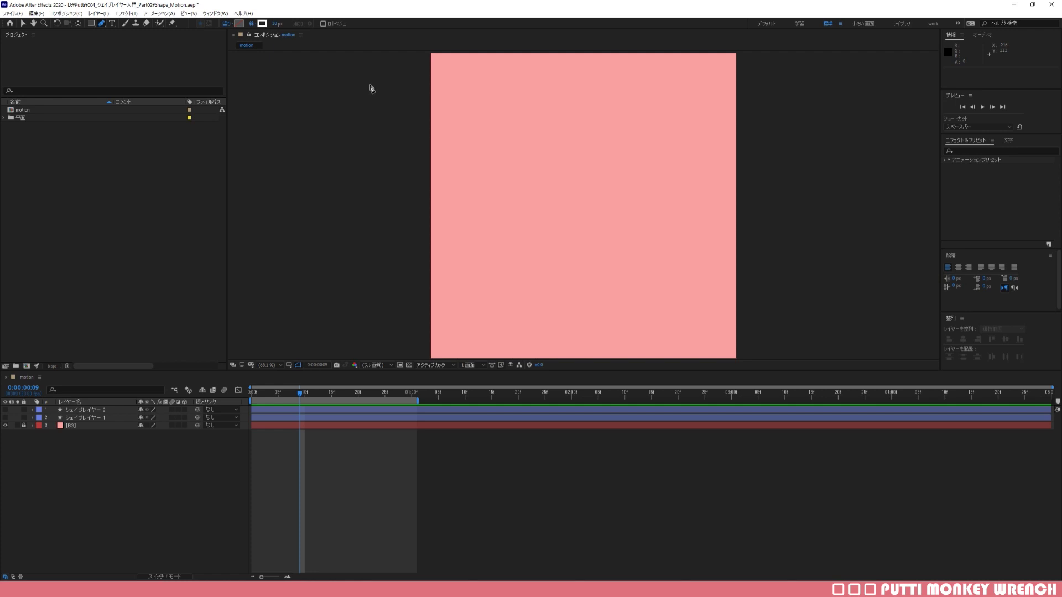
# Show the grid and title/action-safe guides, then magnify the view around the composition centre
pyautogui.hotkey('ctrl', "'")
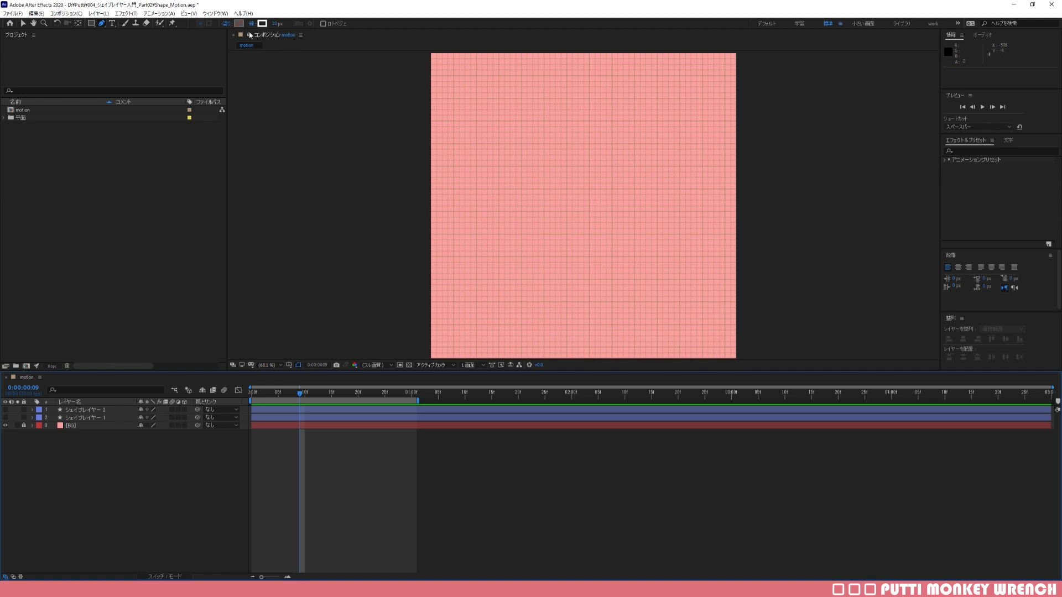
pyautogui.click(188, 14)
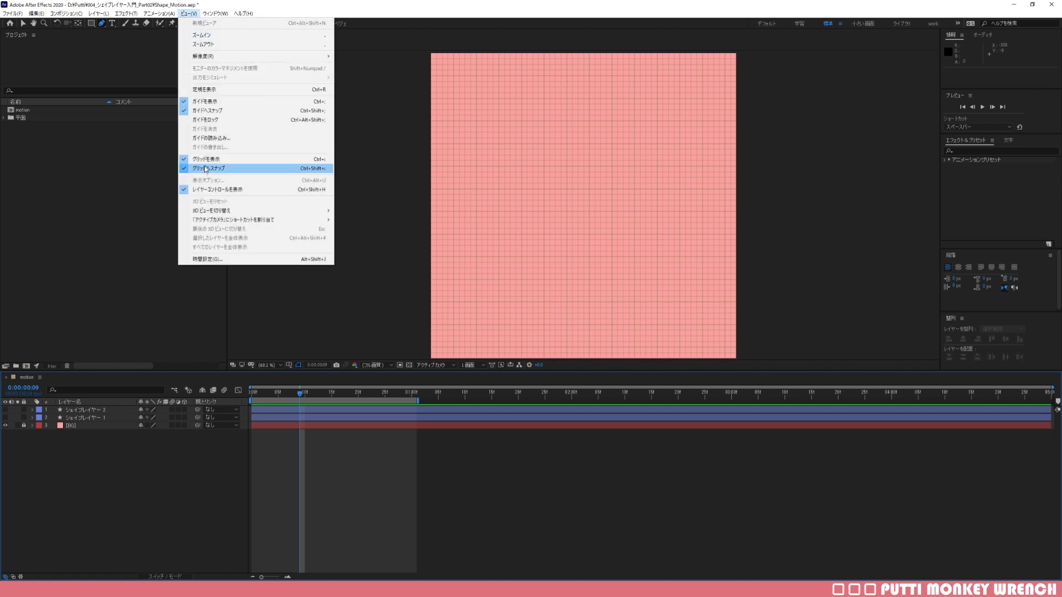
pyautogui.click(188, 13)
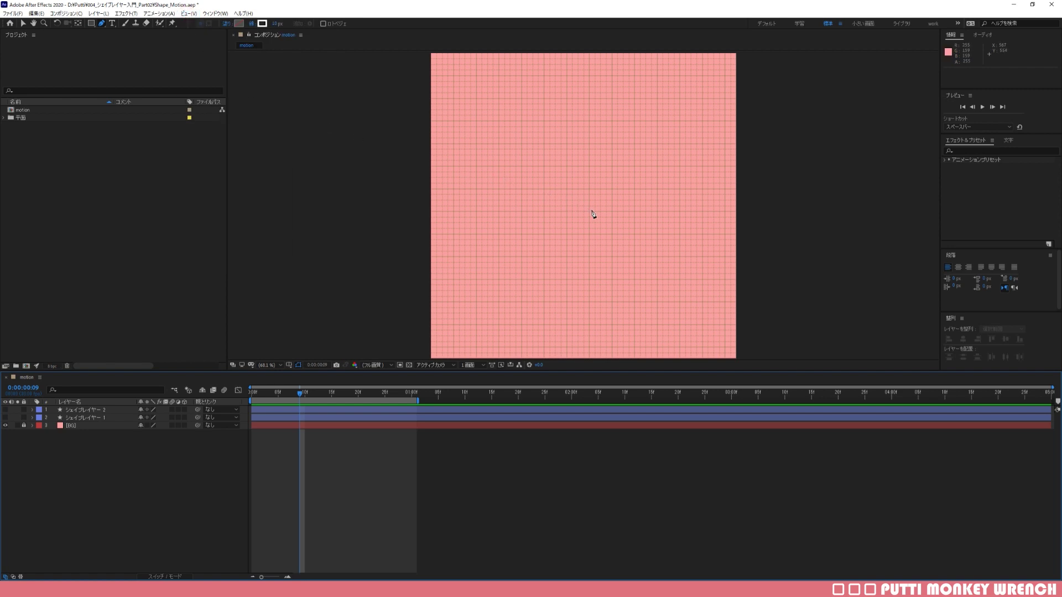
pyautogui.press("'")
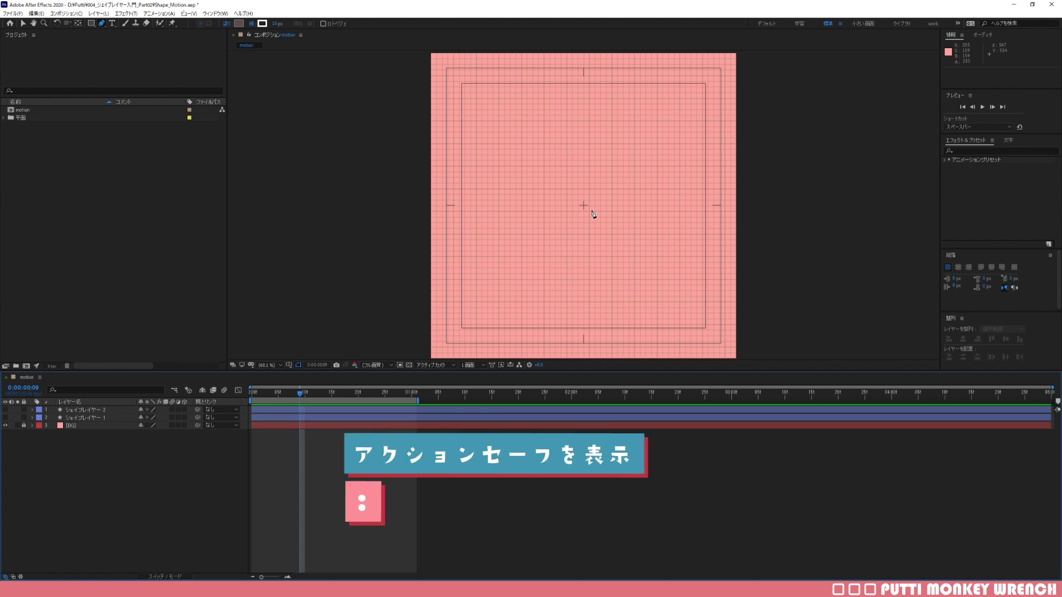
pyautogui.press('.')
pyautogui.press('.')
pyautogui.press('.')
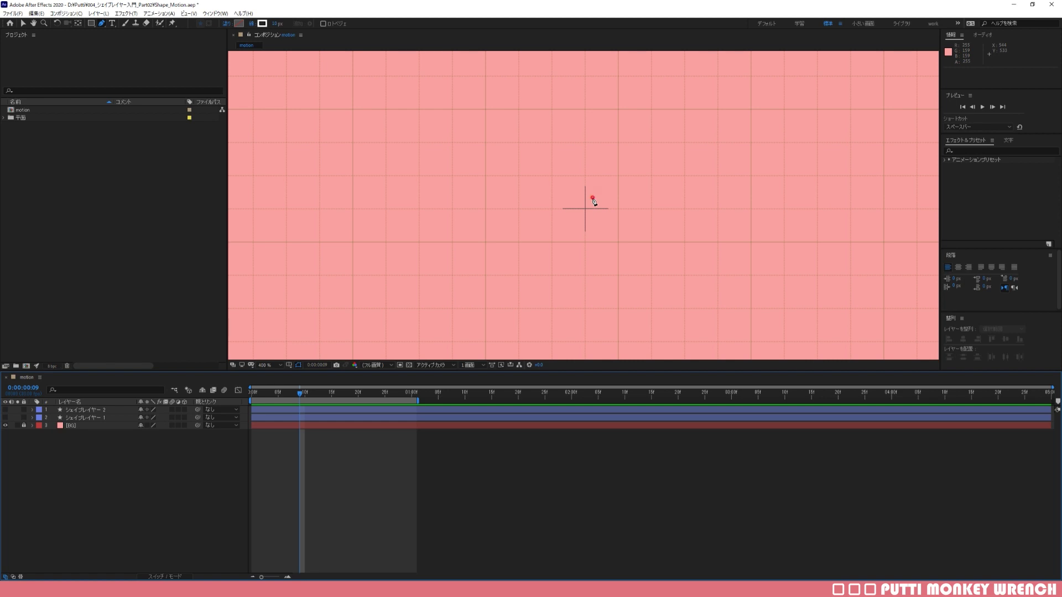
# Draw a straight vertical Pen line from the composition centre upward
pyautogui.click(592, 199)
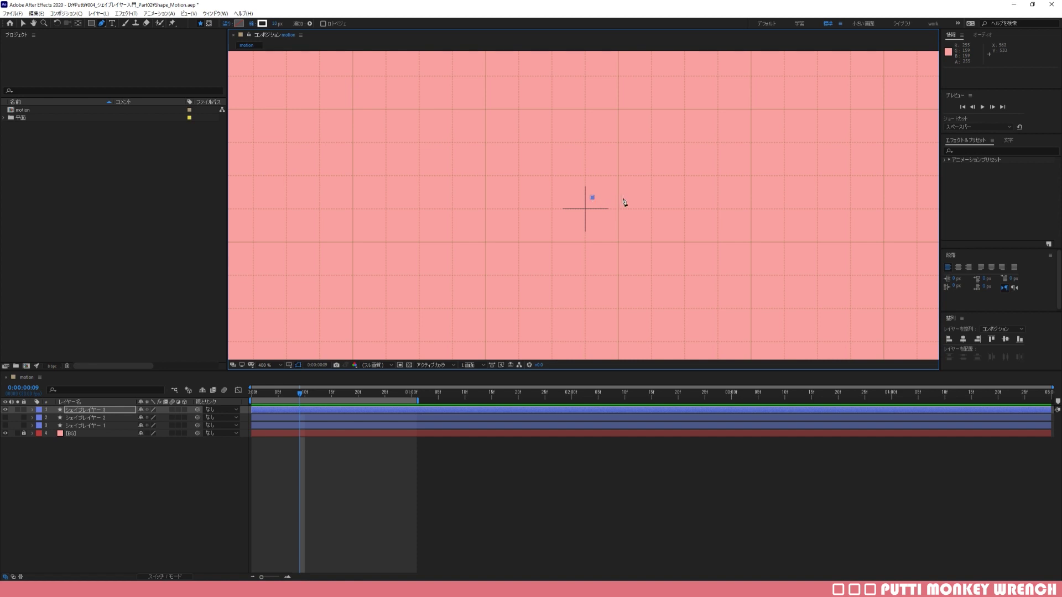
pyautogui.click(592, 197)
pyautogui.press(',')
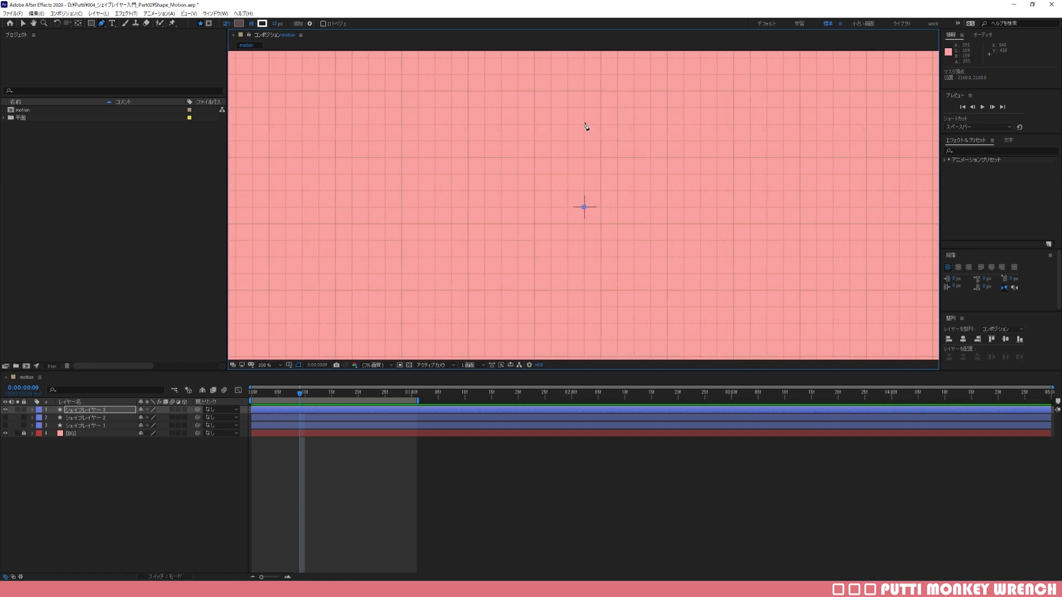
pyautogui.moveTo(585, 67); pyautogui.dragTo(571, 277)
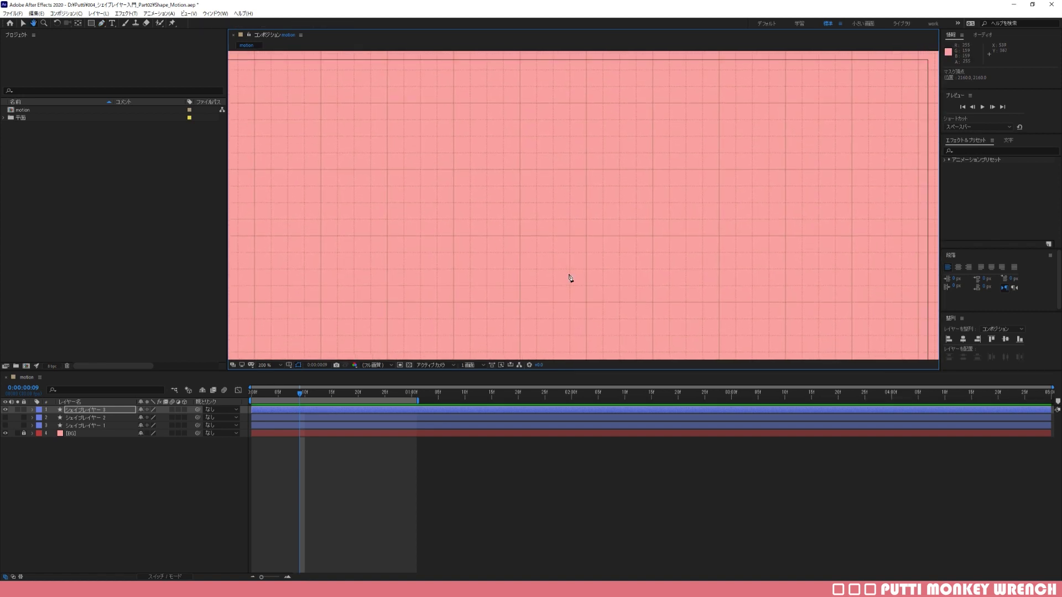
pyautogui.moveTo(564, 92); pyautogui.dragTo(568, 189)
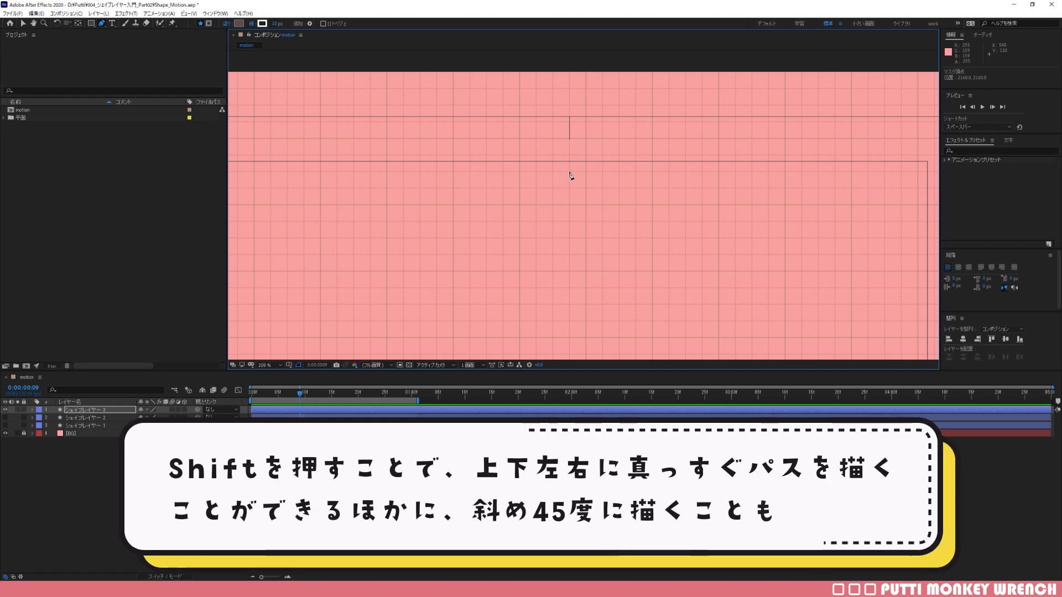
pyautogui.keyDown('shift'); pyautogui.click(569, 172); pyautogui.keyUp('shift')
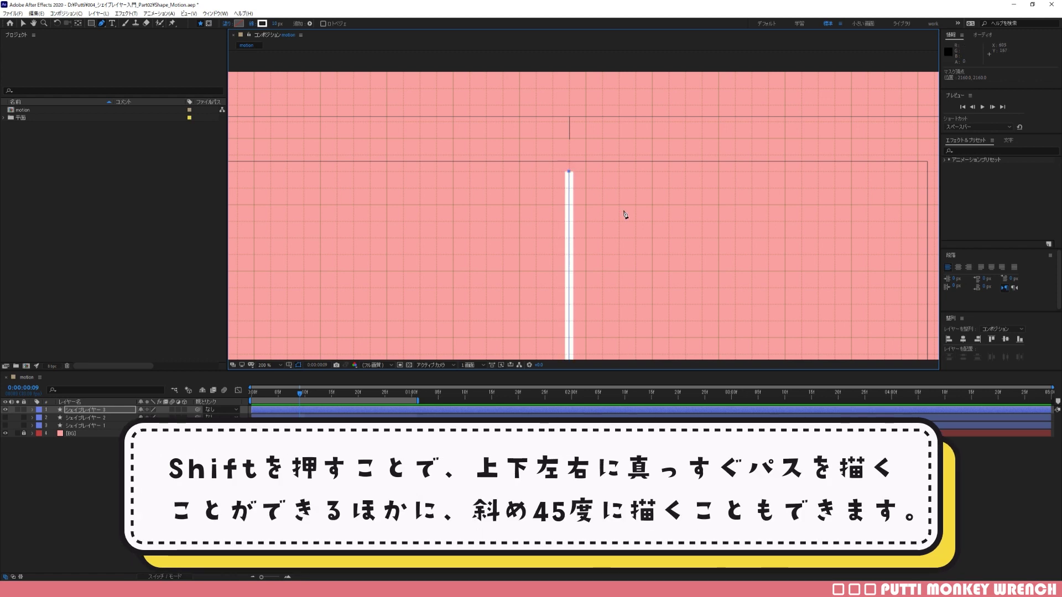
# Fit the whole composition in the view and hide the grid and safe guides
pyautogui.press(',')
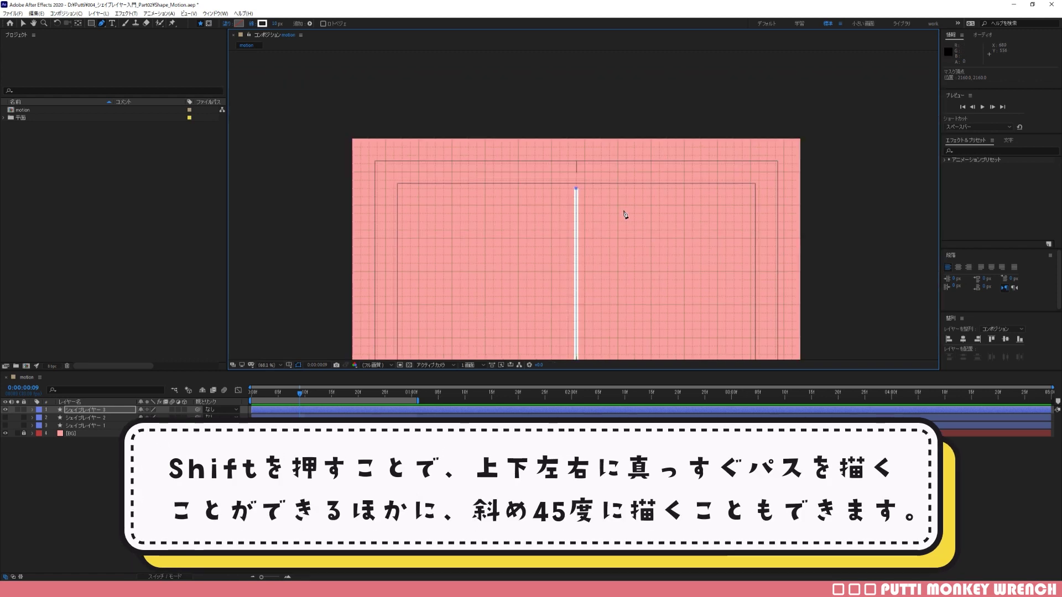
pyautogui.hotkey('shift', '/')
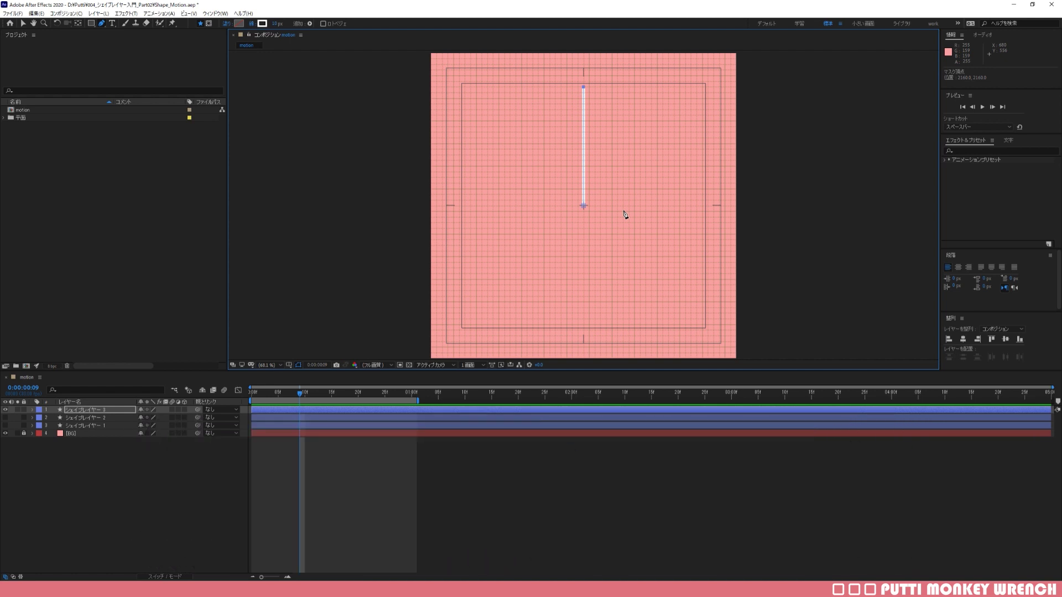
pyautogui.hotkey('ctrl', "'")
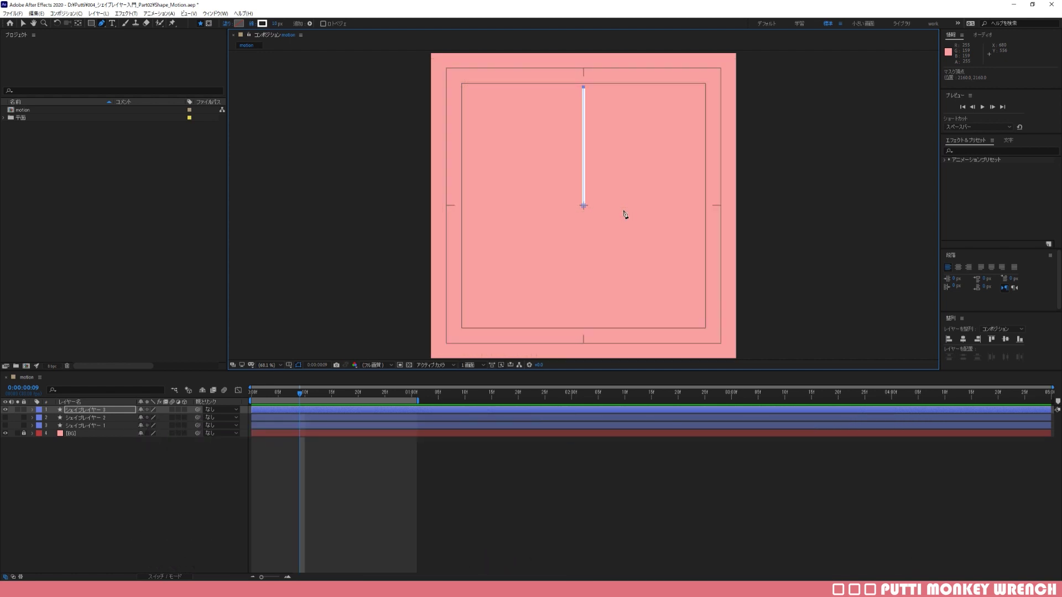
pyautogui.press("'")
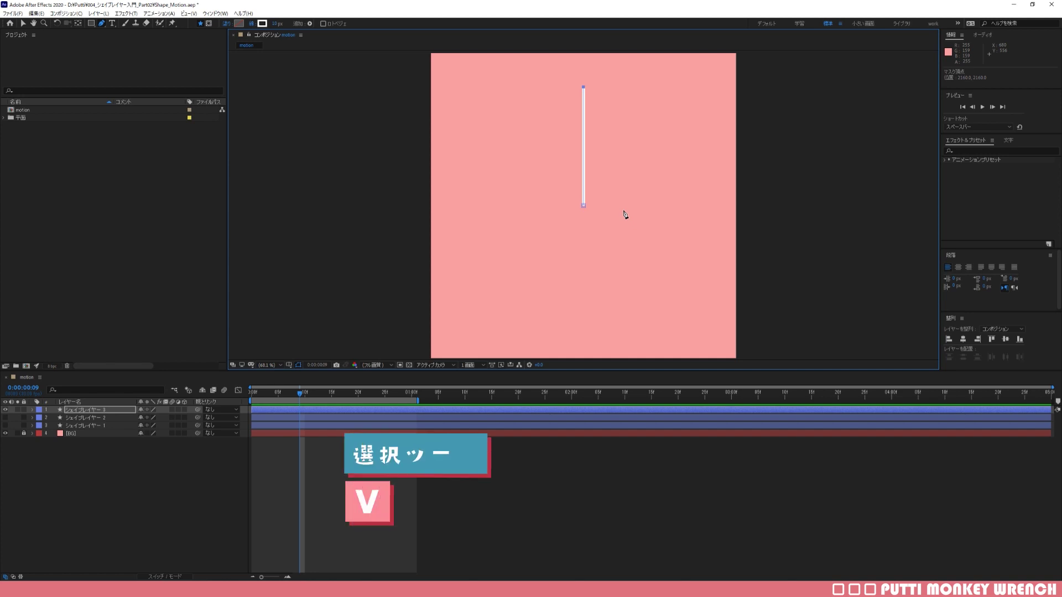
# With the Selection tool active, toggle path outline display and set the line's stroke width to 25 px
pyautogui.press('v')
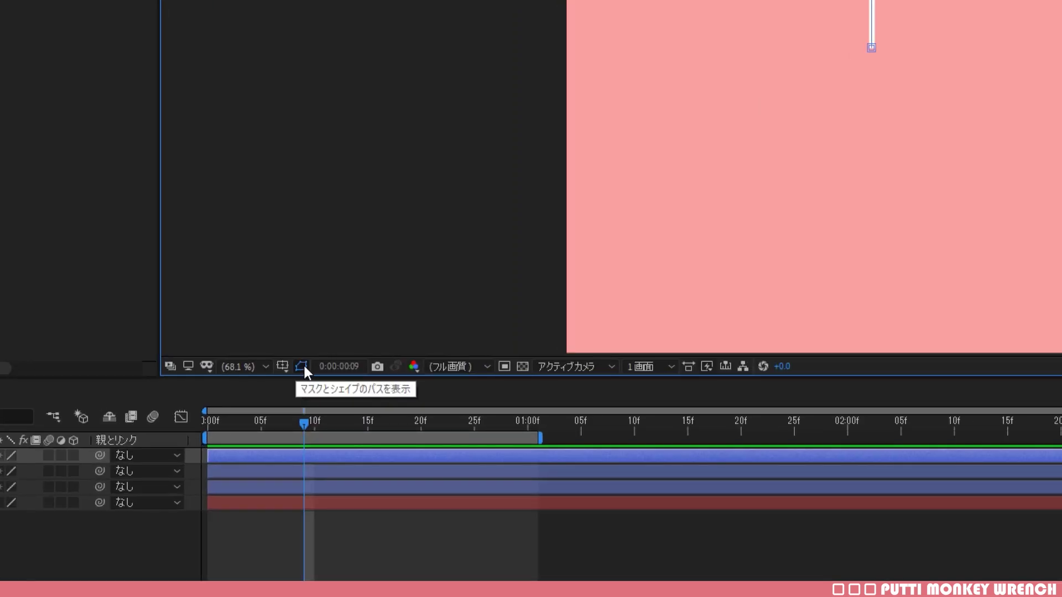
pyautogui.click(303, 366)
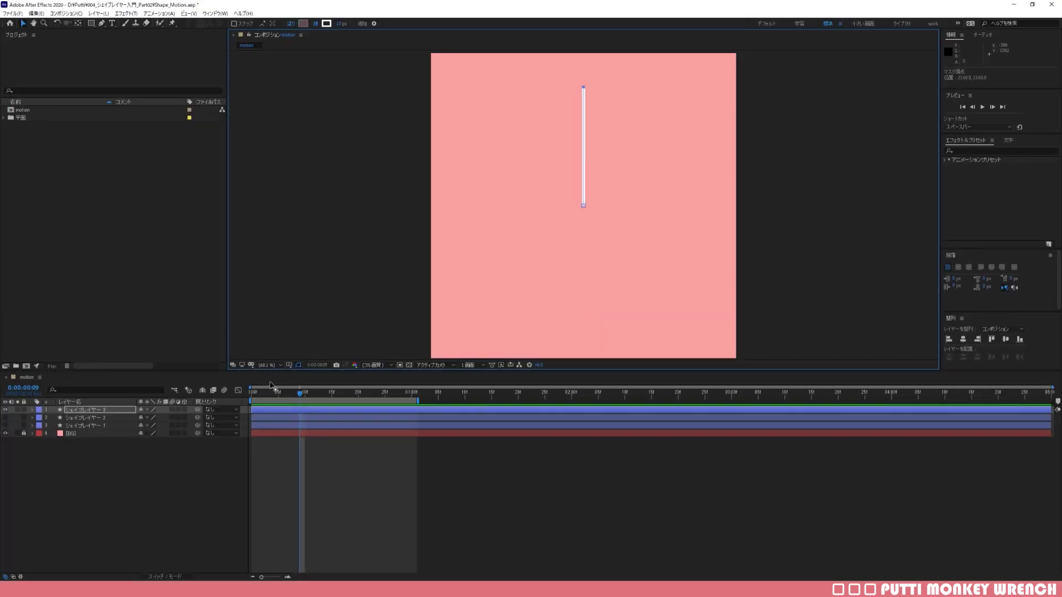
pyautogui.click(297, 365)
pyautogui.click(297, 365)
pyautogui.click(297, 366)
pyautogui.click(298, 366)
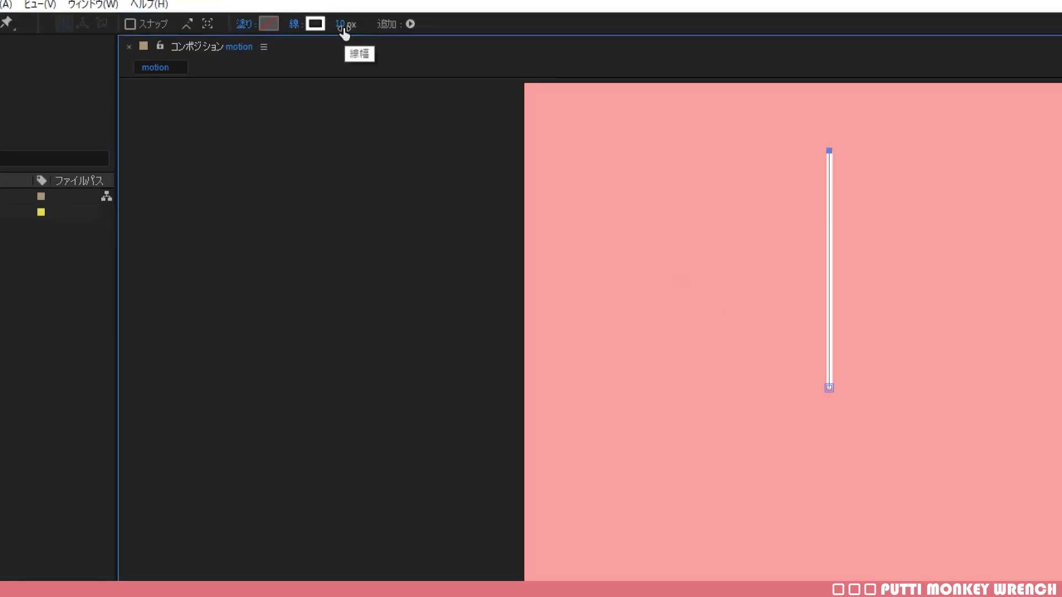
pyautogui.moveTo(343, 30)
pyautogui.mouseDown()
pyautogui.moveTo(360, 30)
pyautogui.moveTo(340, 25)
pyautogui.mouseUp()
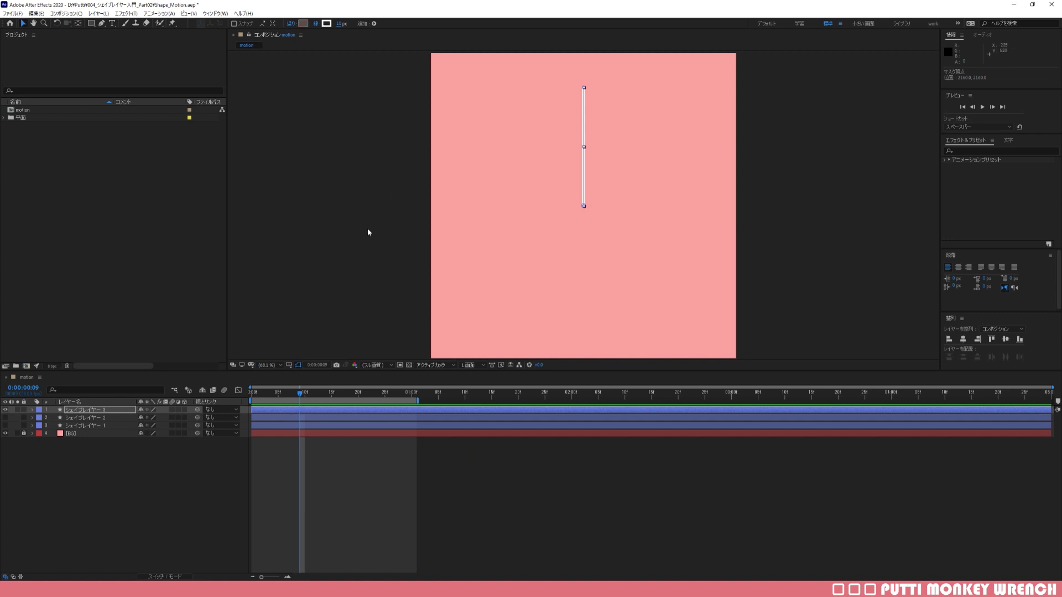
# Add a Trim Paths operator to the vertical line's shape
pyautogui.click(32, 410)
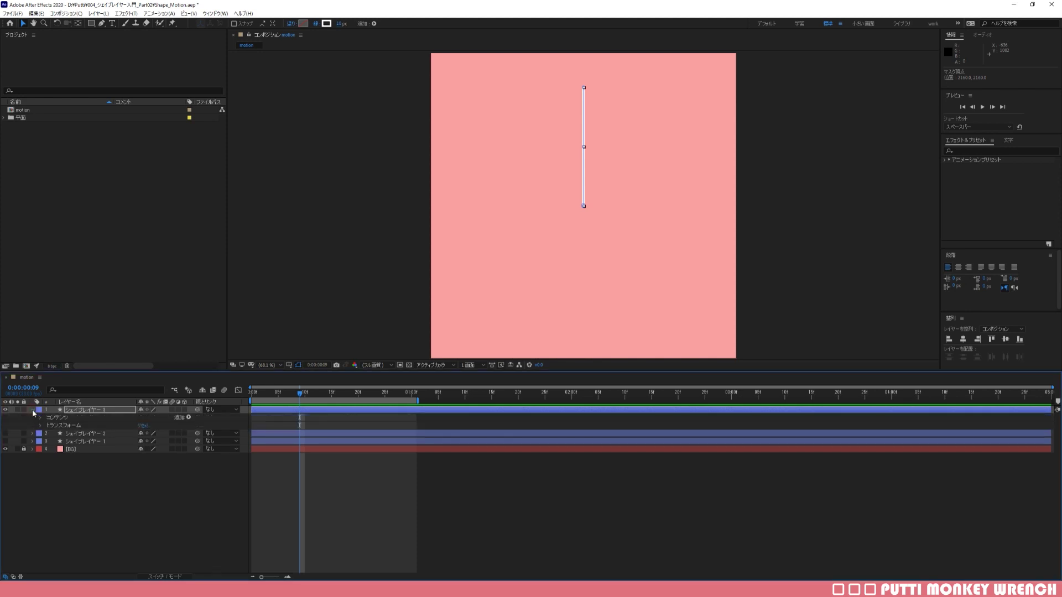
pyautogui.click(188, 418)
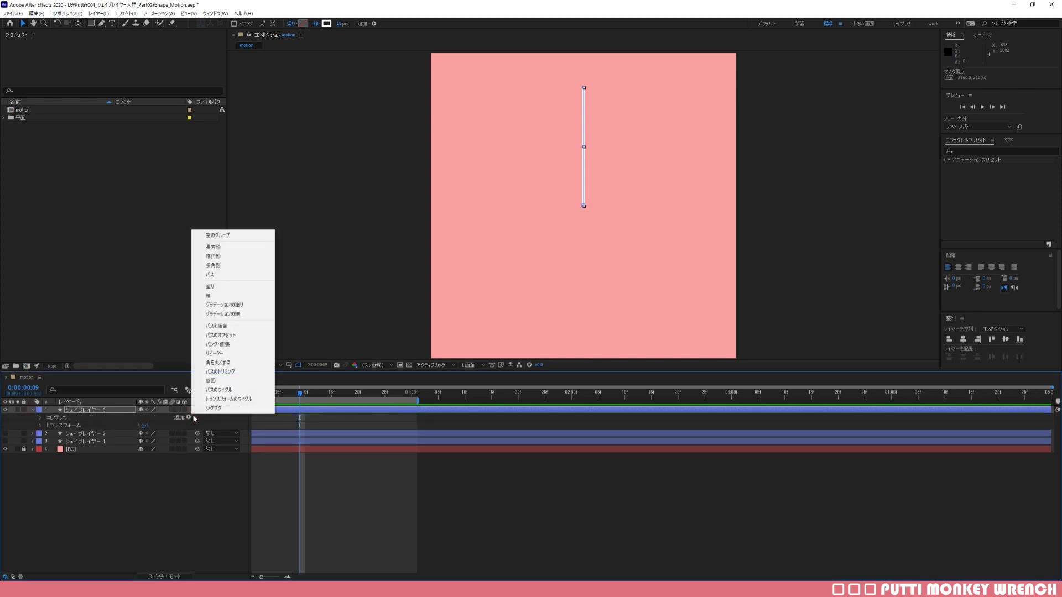
pyautogui.click(248, 376)
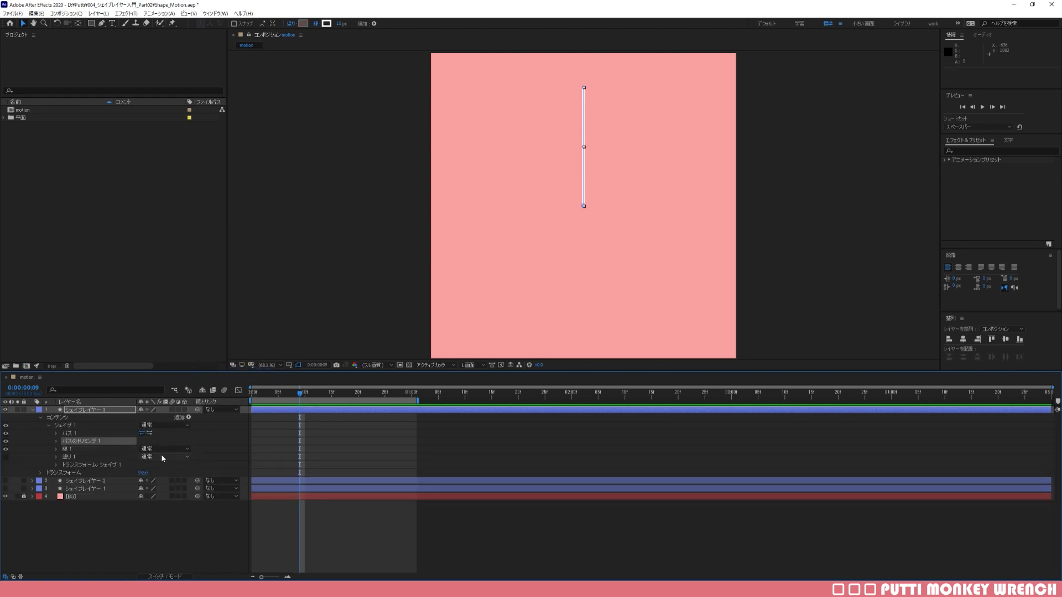
# Expand Trim Paths and scrub the End value down to preview trimming
pyautogui.click(56, 442)
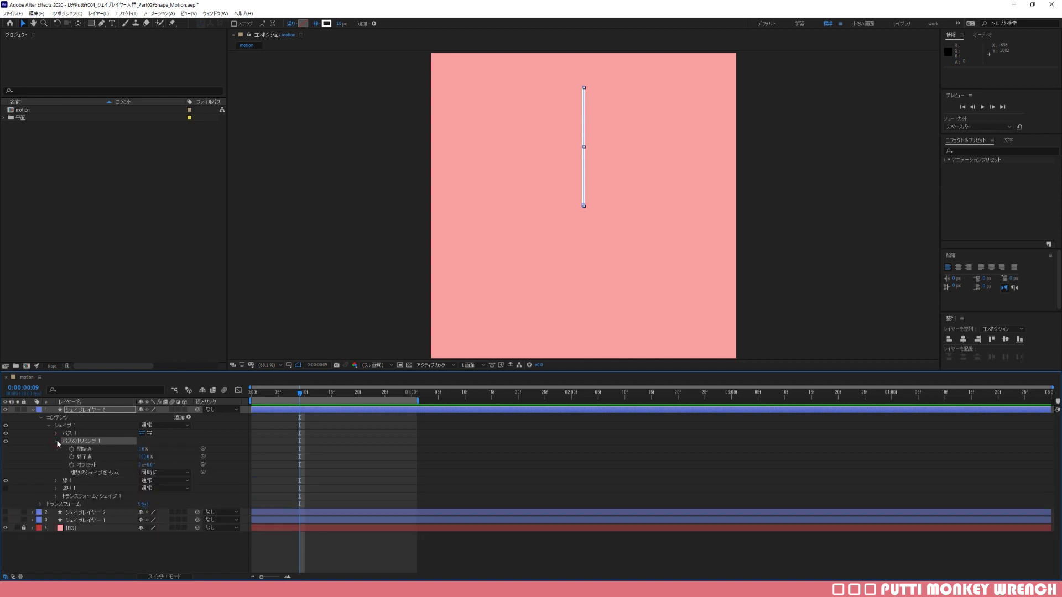
pyautogui.click(89, 449)
pyautogui.click(101, 455)
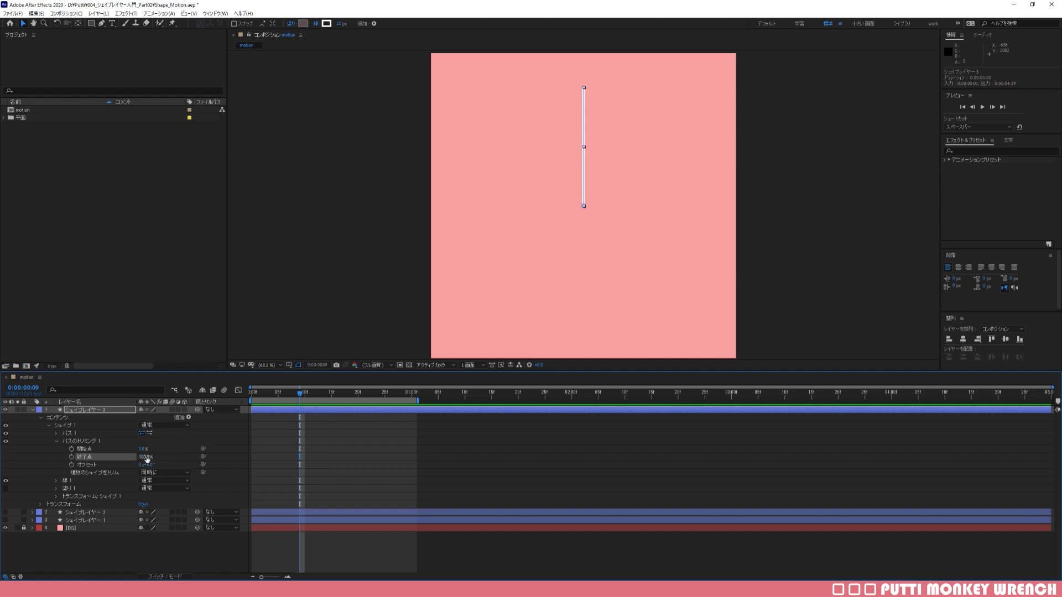
pyautogui.moveTo(143, 457)
pyautogui.mouseDown()
pyautogui.moveTo(107, 457)
pyautogui.moveTo(142, 457)
pyautogui.moveTo(136, 472)
pyautogui.moveTo(124, 457)
pyautogui.moveTo(145, 457)
pyautogui.moveTo(164, 472)
pyautogui.mouseUp()
# At frame 0, set the Trim Paths End value to 0%
pyautogui.press('Home')
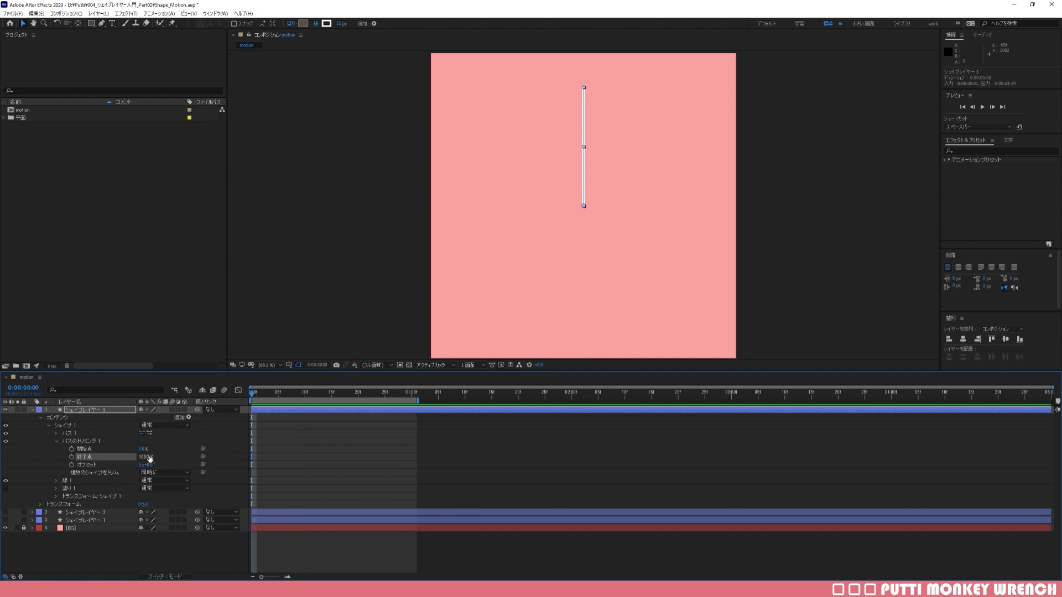
pyautogui.write('0')
pyautogui.press('Return')
pyautogui.click(167, 454)
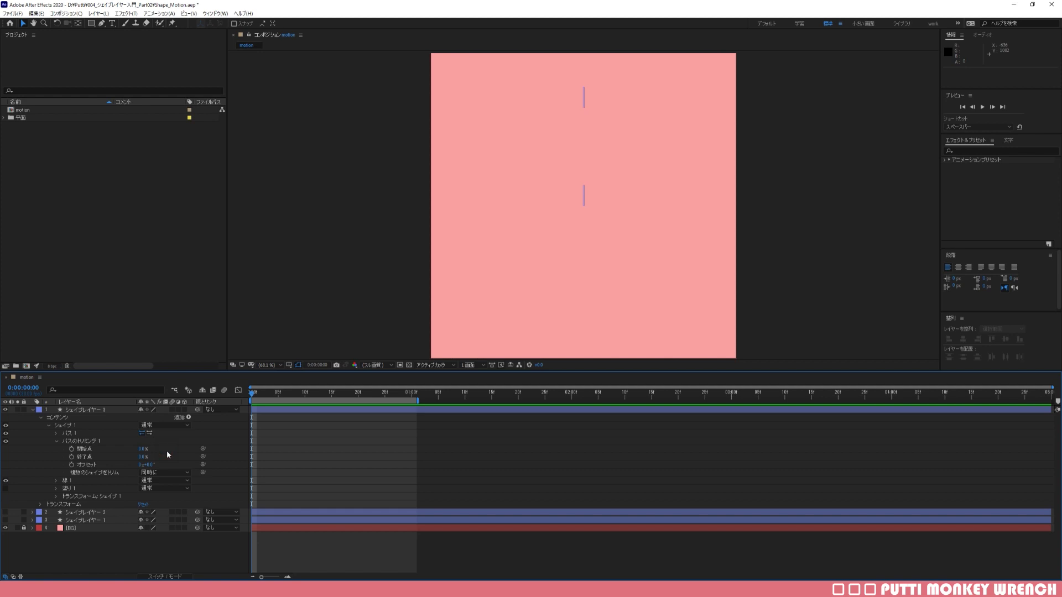
# Keyframe Trim Paths Start at 0% on frame 0 and 100% on frame 15, then preview
pyautogui.click(71, 448)
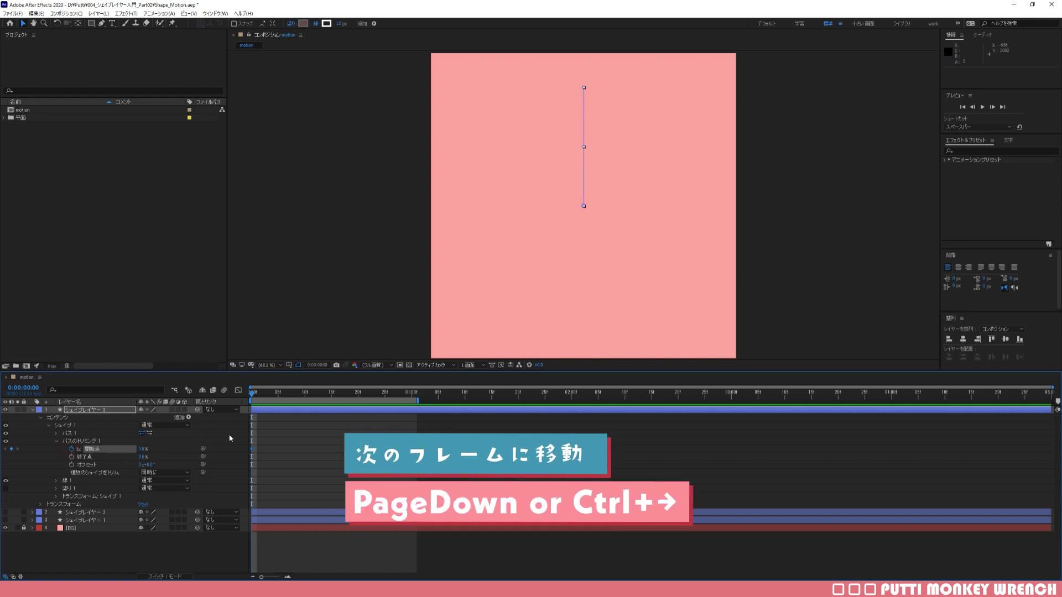
pyautogui.hotkey('shift', 'pagedown')
pyautogui.press('pagedown')
pyautogui.press('pagedown')
pyautogui.press('pagedown')
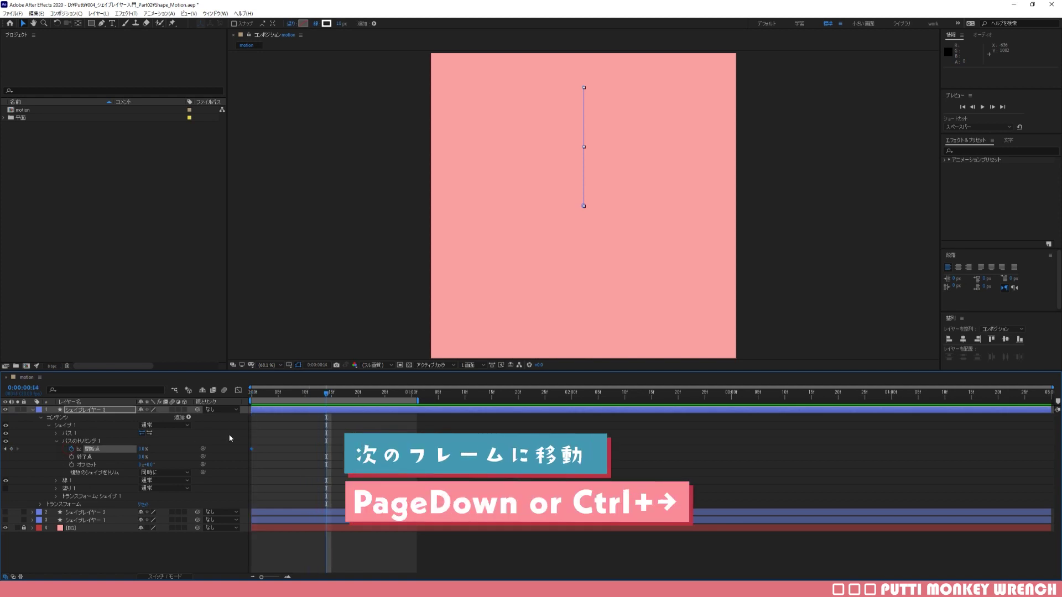
pyautogui.press('pagedown')
pyautogui.press('pagedown')
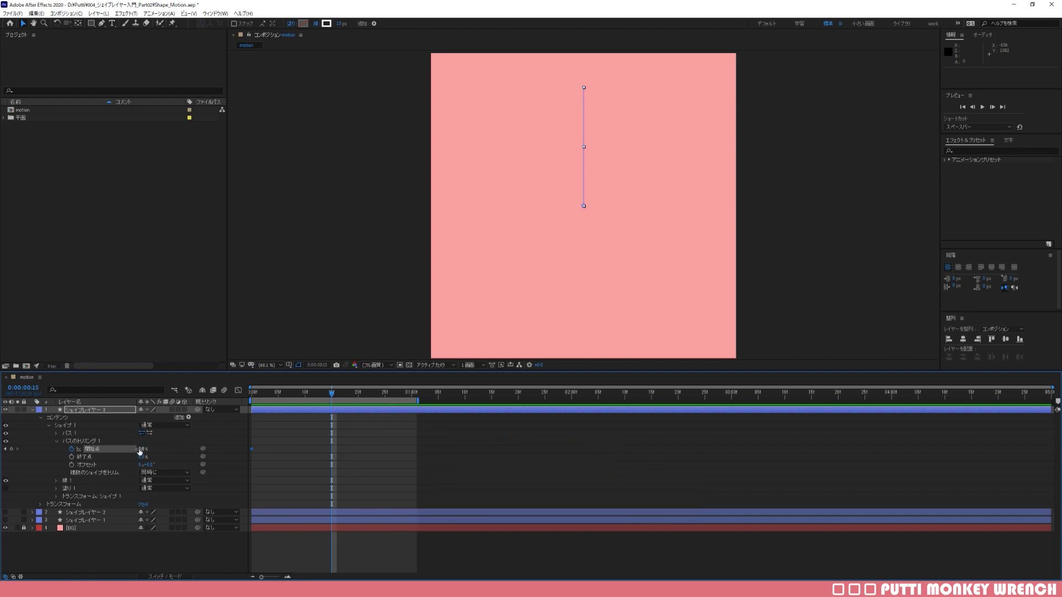
pyautogui.moveTo(142, 449); pyautogui.dragTo(445, 429)
pyautogui.click(390, 437)
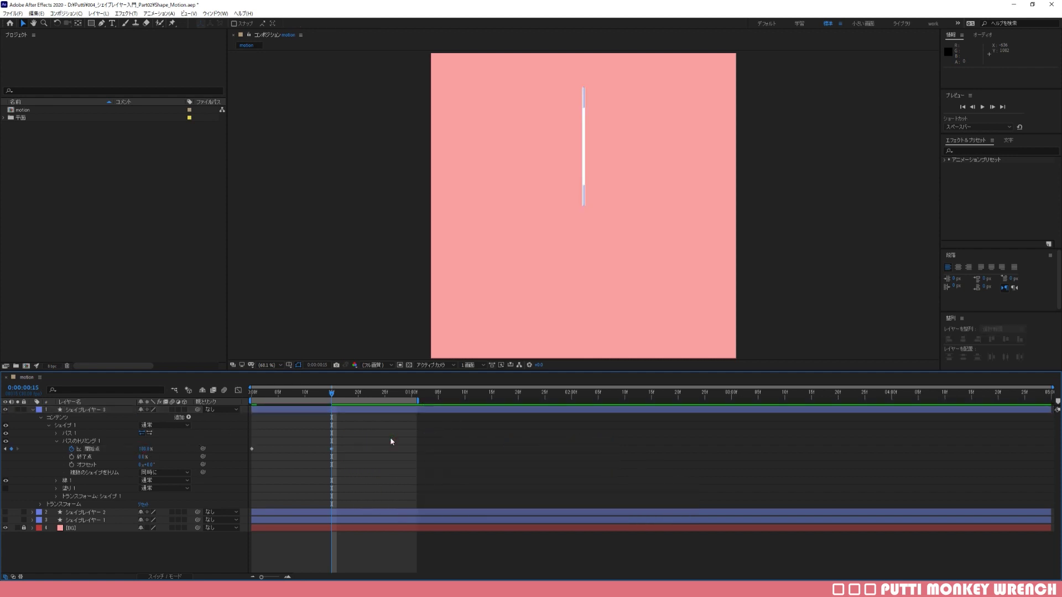
pyautogui.press('space')
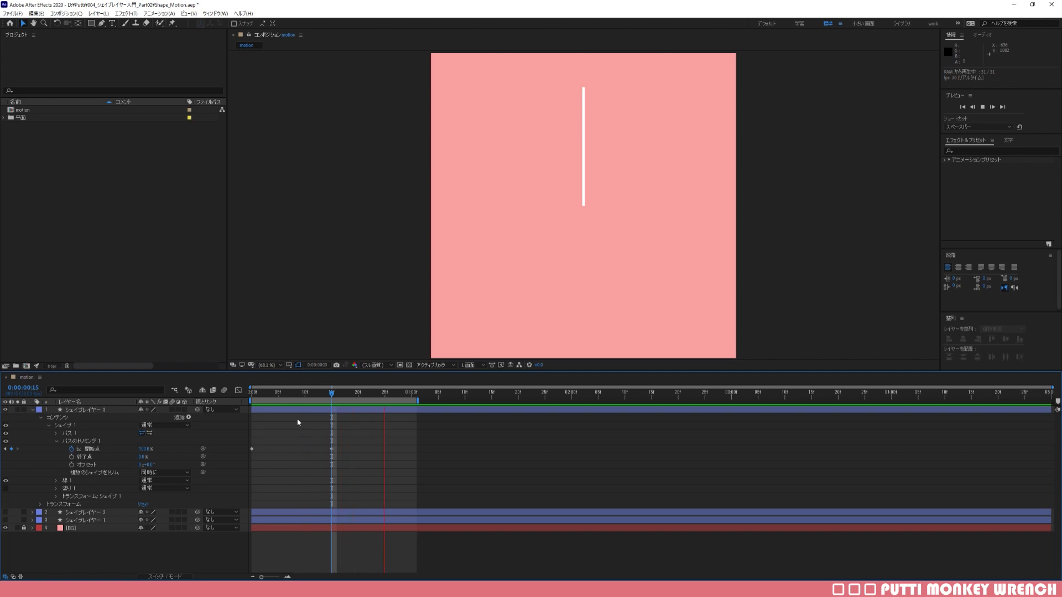
pyautogui.press('space')
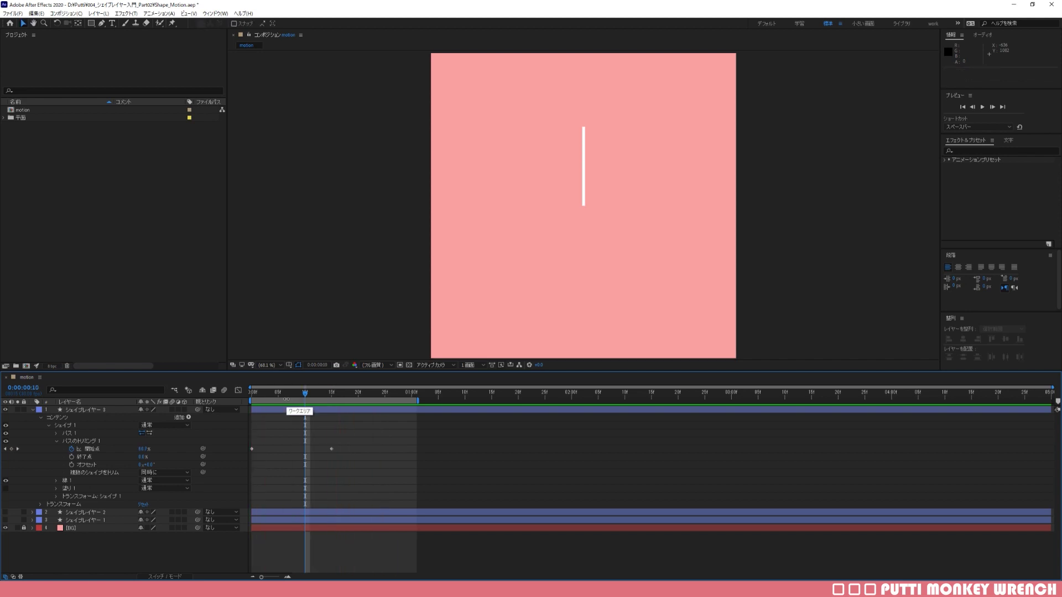
# Keyframe Trim Paths End at 0% on frame 5 and 100% on frame 20, then preview
pyautogui.press('pageup')
pyautogui.press('pageup')
pyautogui.press('pageup')
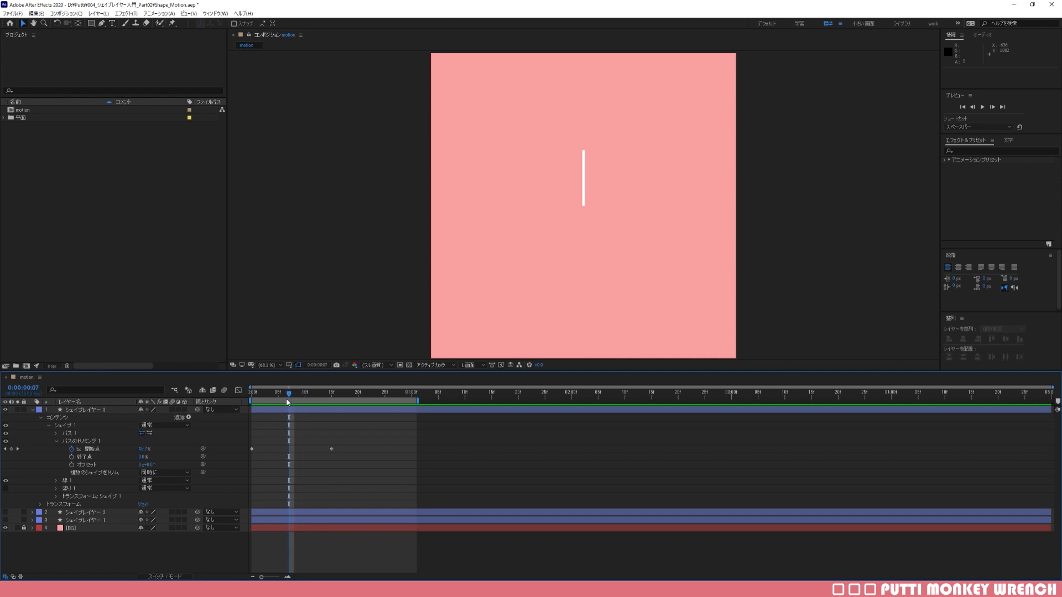
pyautogui.press('pageup')
pyautogui.press('pageup')
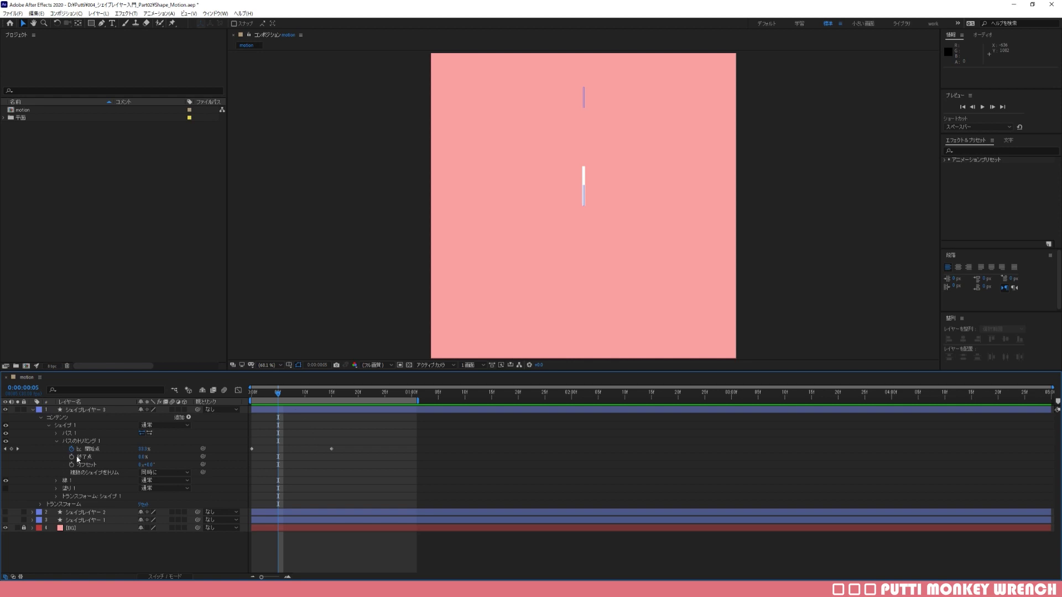
pyautogui.click(72, 457)
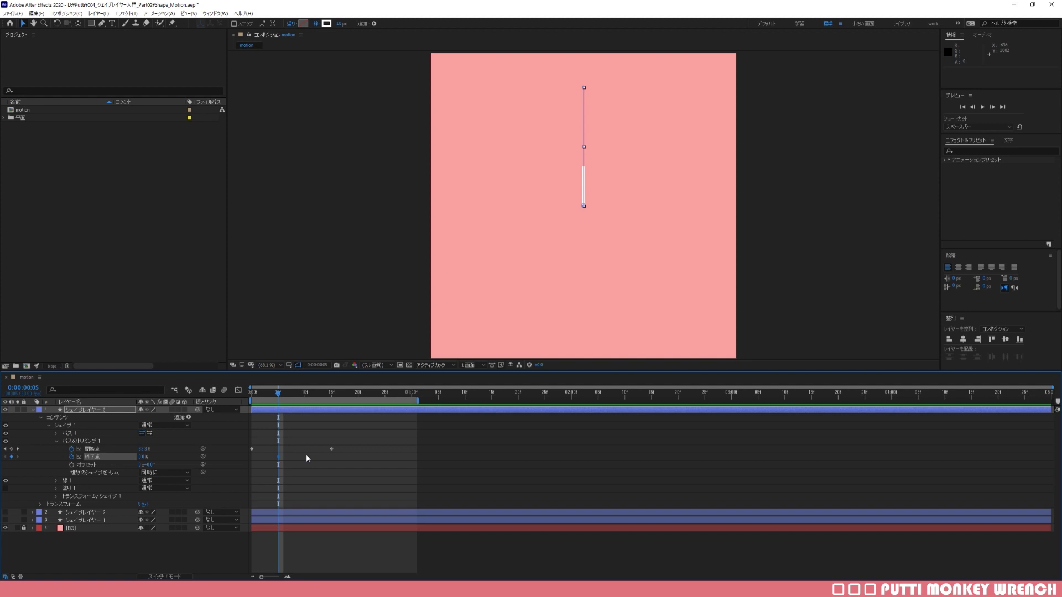
pyautogui.hotkey('shift', 'pagedown')
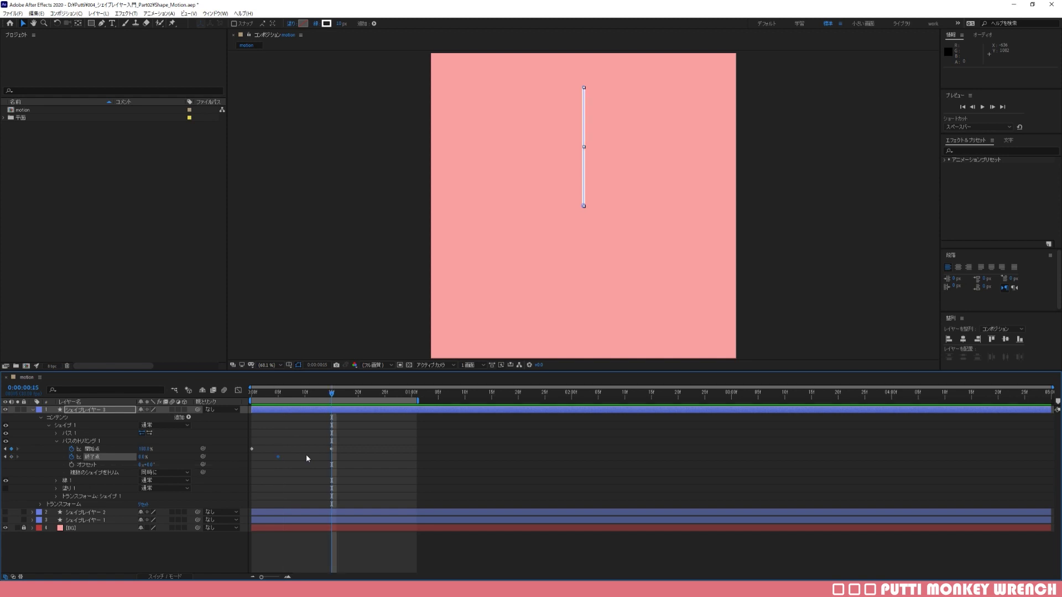
pyautogui.press('pagedown')
pyautogui.press('pagedown')
pyautogui.press('pagedown')
pyautogui.press('pagedown')
pyautogui.press('pagedown')
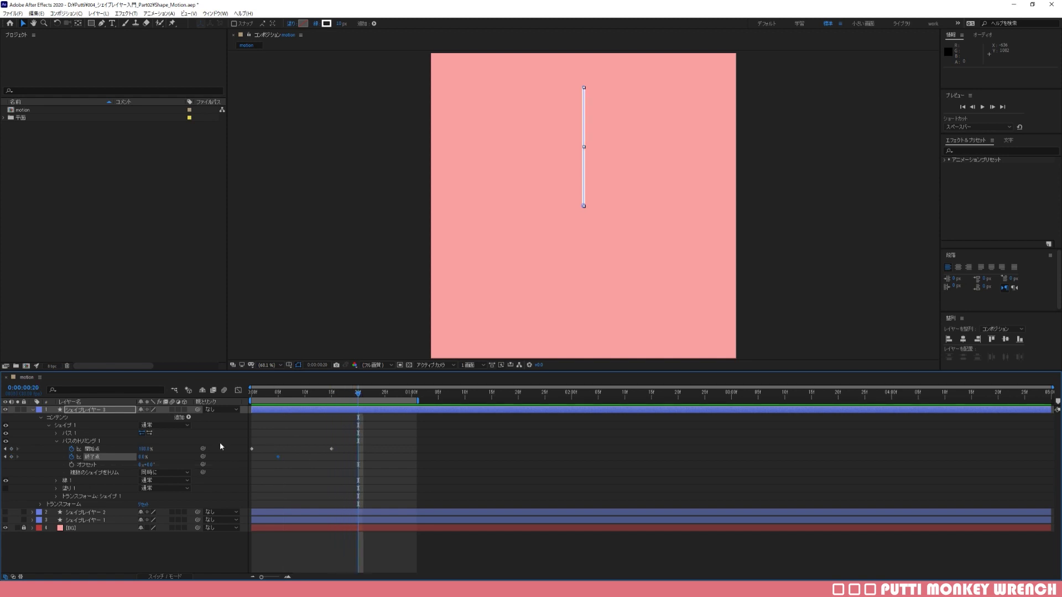
pyautogui.moveTo(140, 461); pyautogui.dragTo(394, 441)
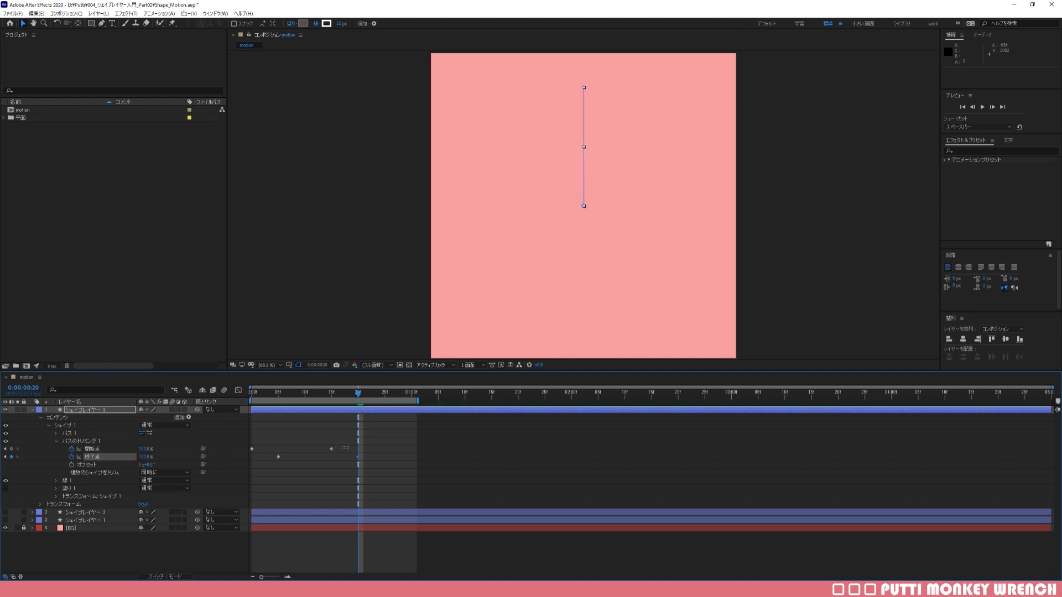
pyautogui.click(394, 441)
pyautogui.press('space')
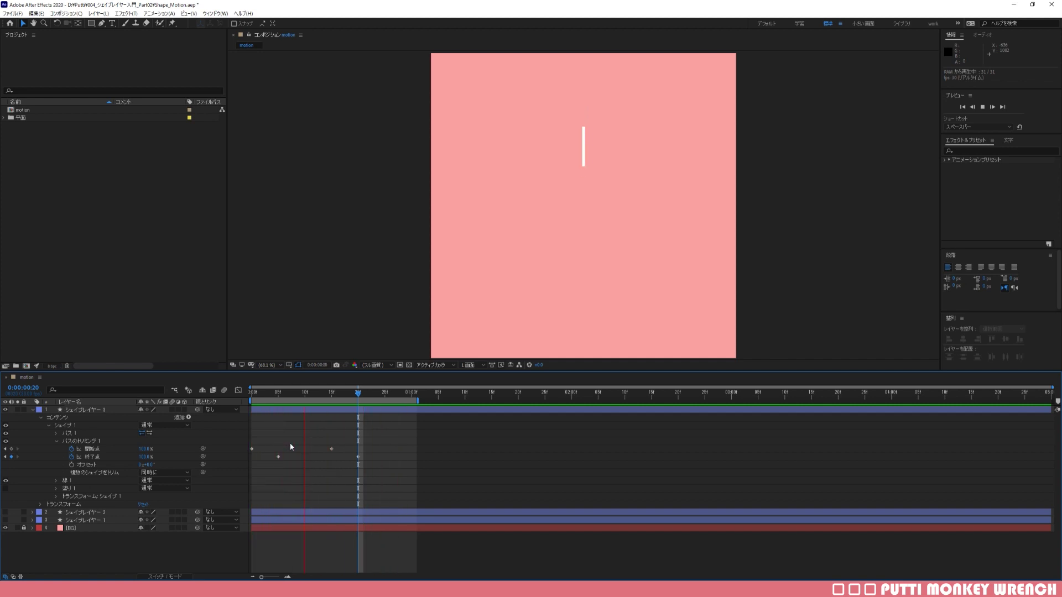
# Apply Easy Ease to the frame-0 Start keyframe and bring up its Keyframe Velocity settings
pyautogui.press('space')
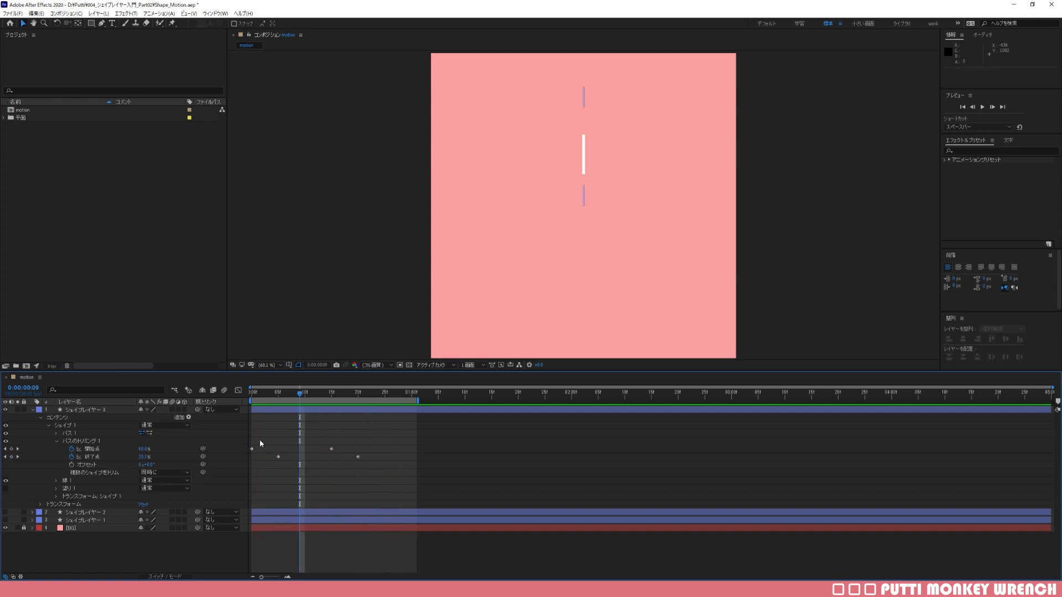
pyautogui.click(252, 449)
pyautogui.press('F9')
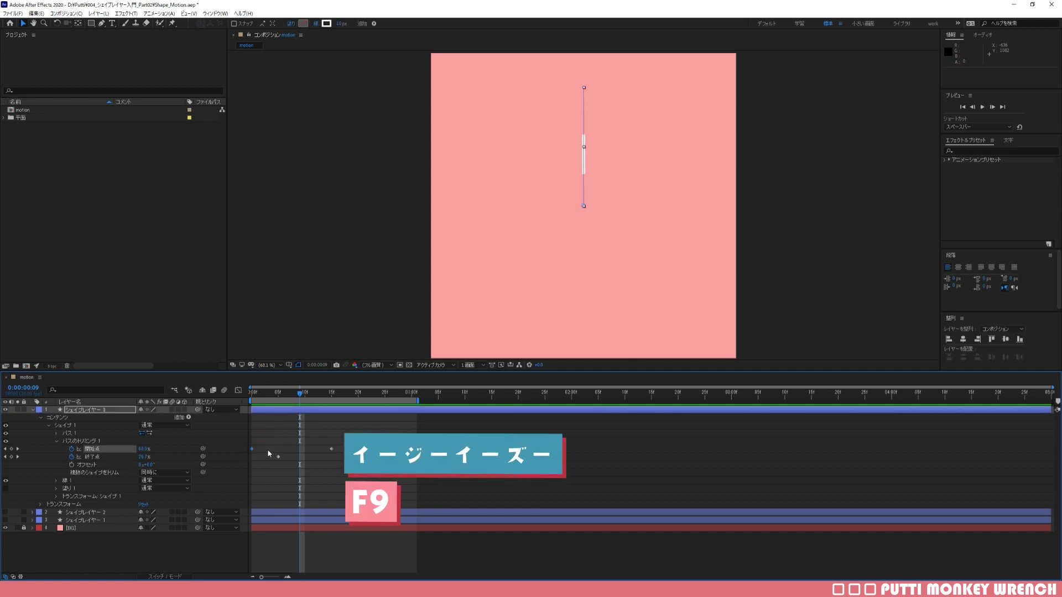
pyautogui.press('F9')
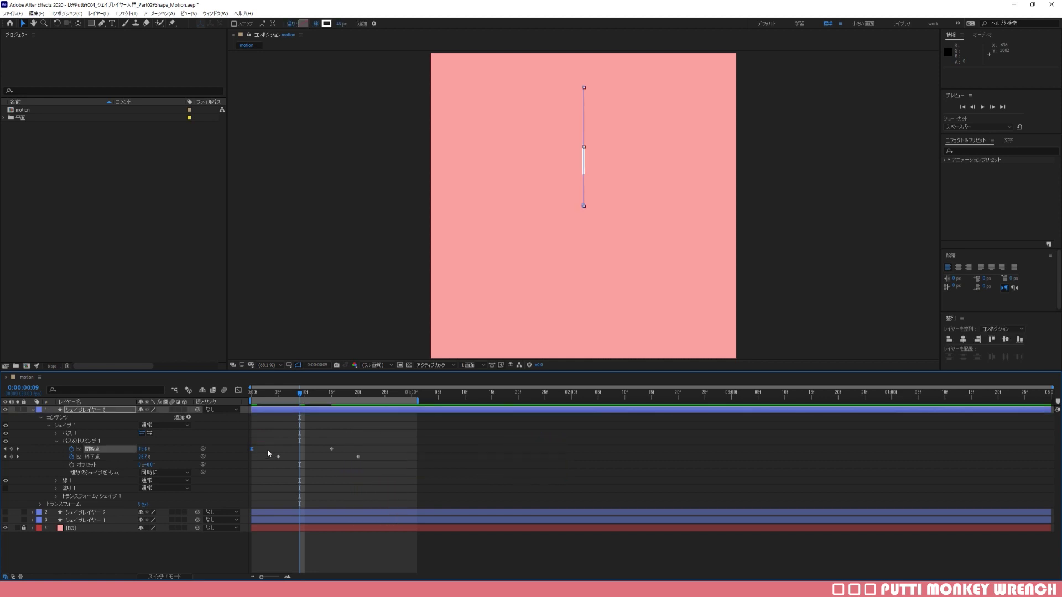
pyautogui.hotkey('ctrl', 'shift', 'k')
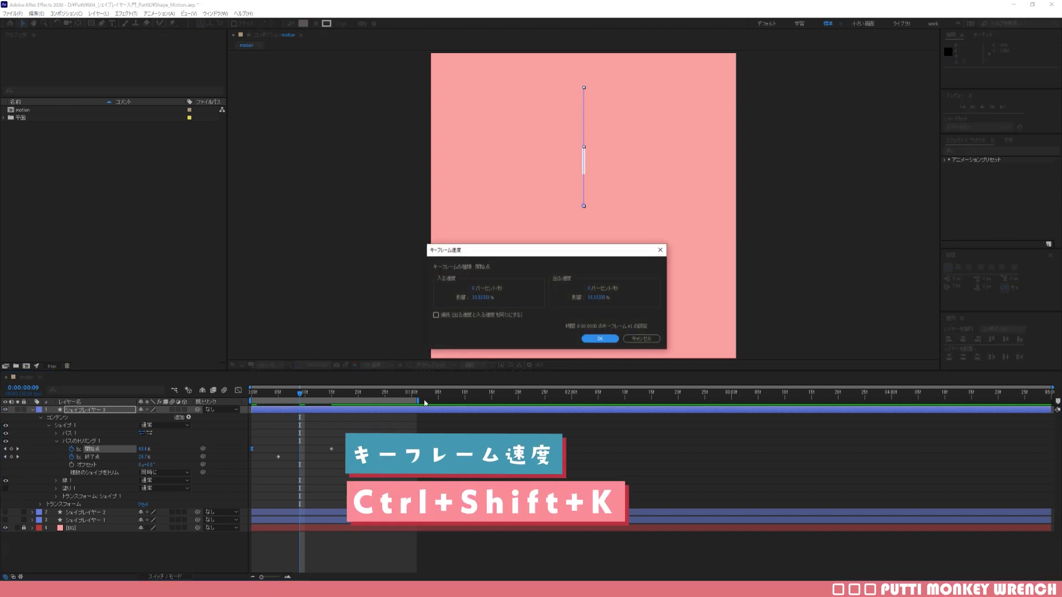
# Set the frame-0 Start keyframe's outgoing influence to 100%
pyautogui.click(596, 299)
pyautogui.write('100')
pyautogui.press('Return')
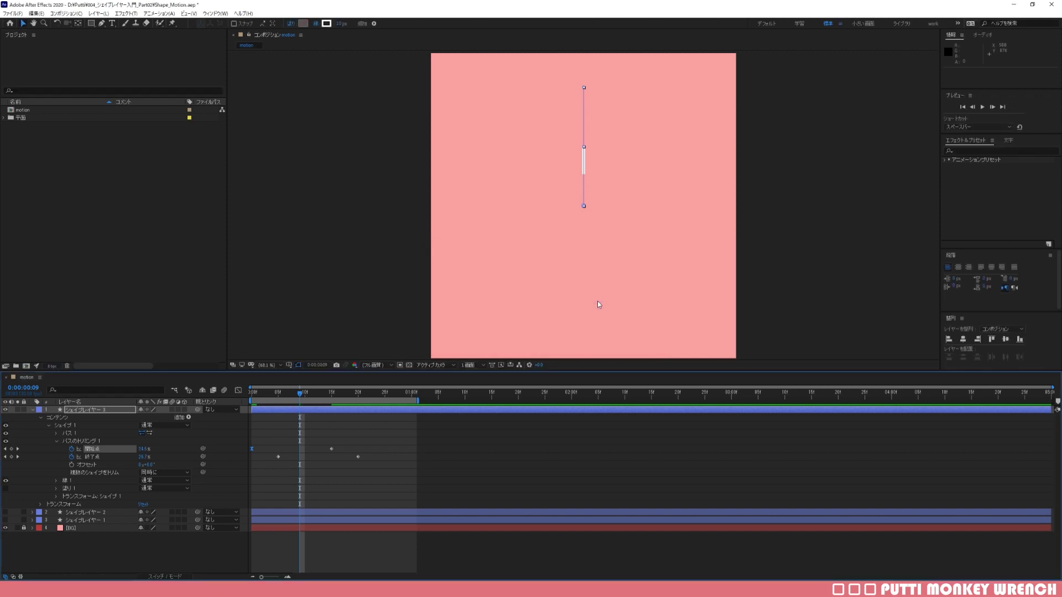
# Set the frame-5 End keyframe's velocity influence to 6%
pyautogui.click(278, 457)
pyautogui.hotkey('ctrl', 'shift', 'k')
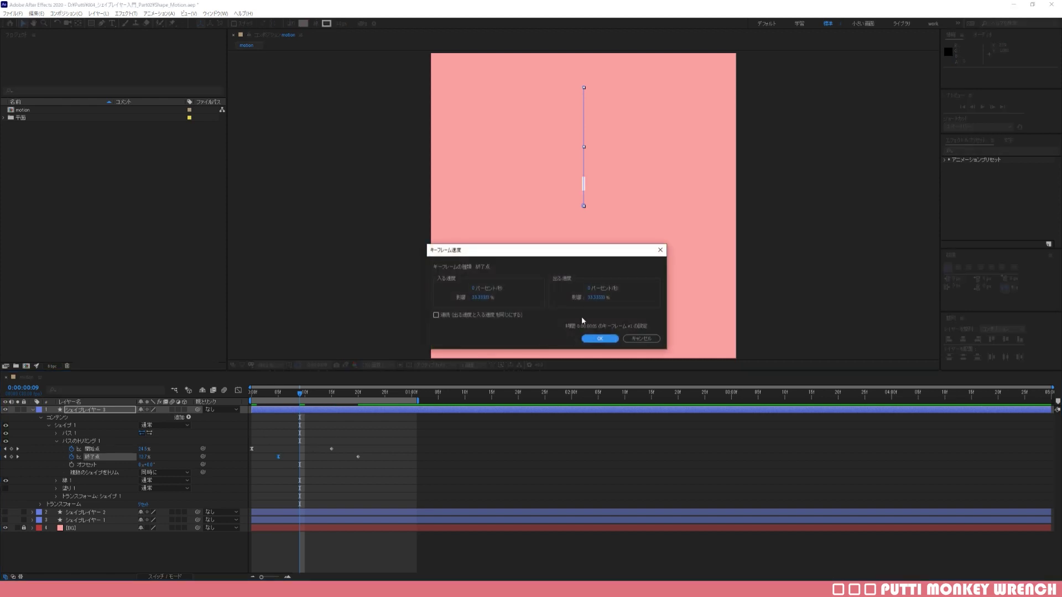
pyautogui.click(597, 298)
pyautogui.write('6')
pyautogui.press('Return')
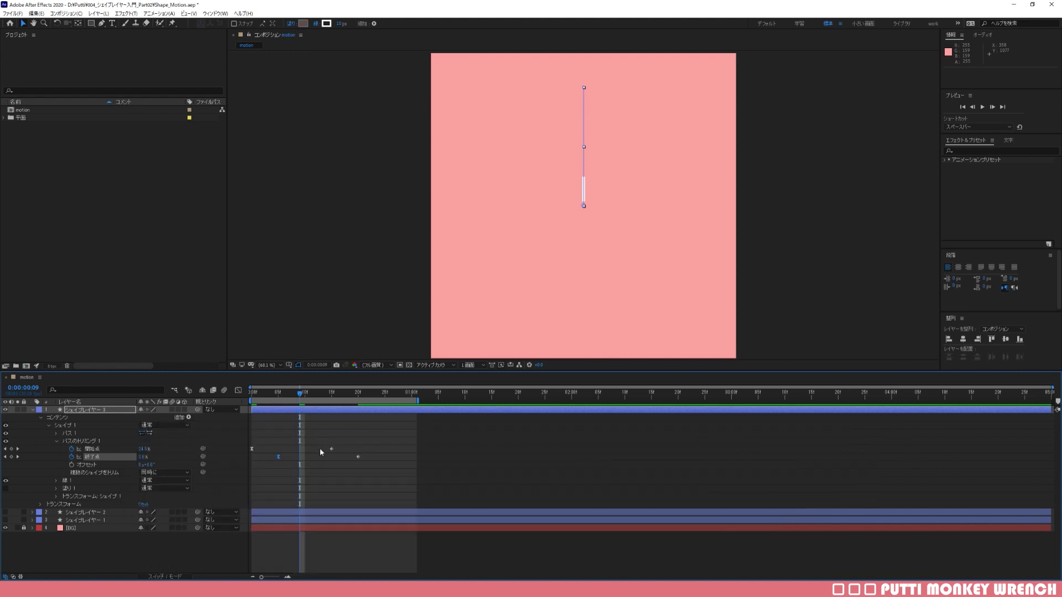
# Easy Ease the frame-15 Start keyframe and give it 85% incoming influence
pyautogui.click(331, 448)
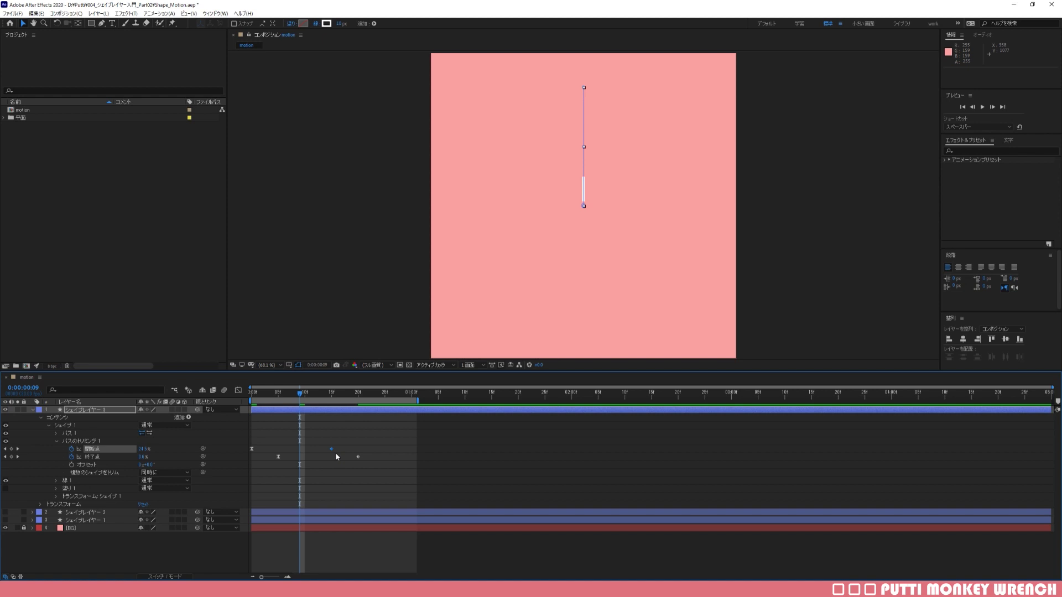
pyautogui.press('F9')
pyautogui.hotkey('ctrl', 'shift', 'k')
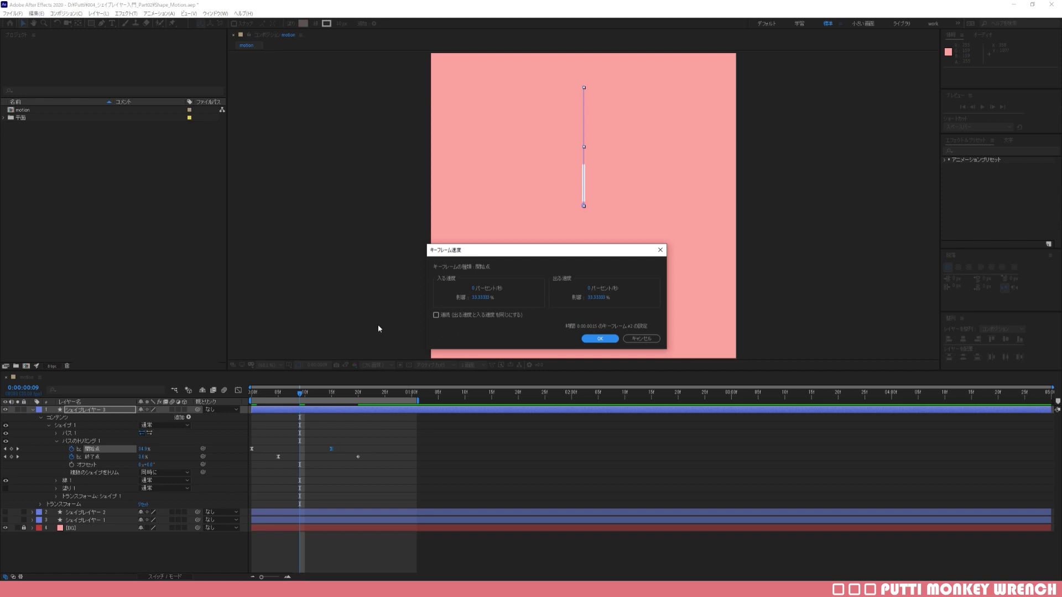
pyautogui.click(478, 298)
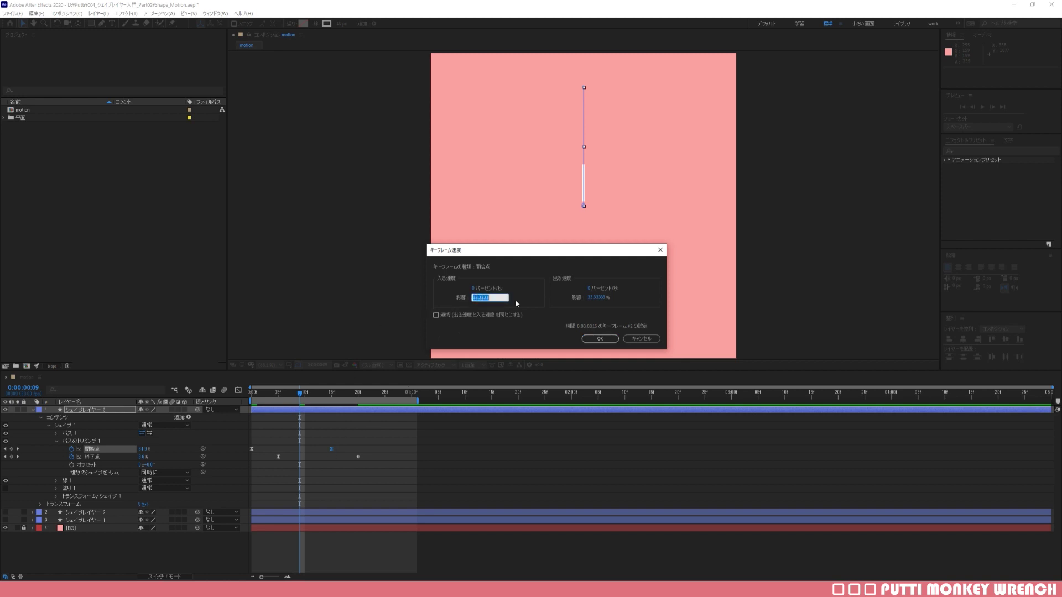
pyautogui.write('85')
pyautogui.press('Return')
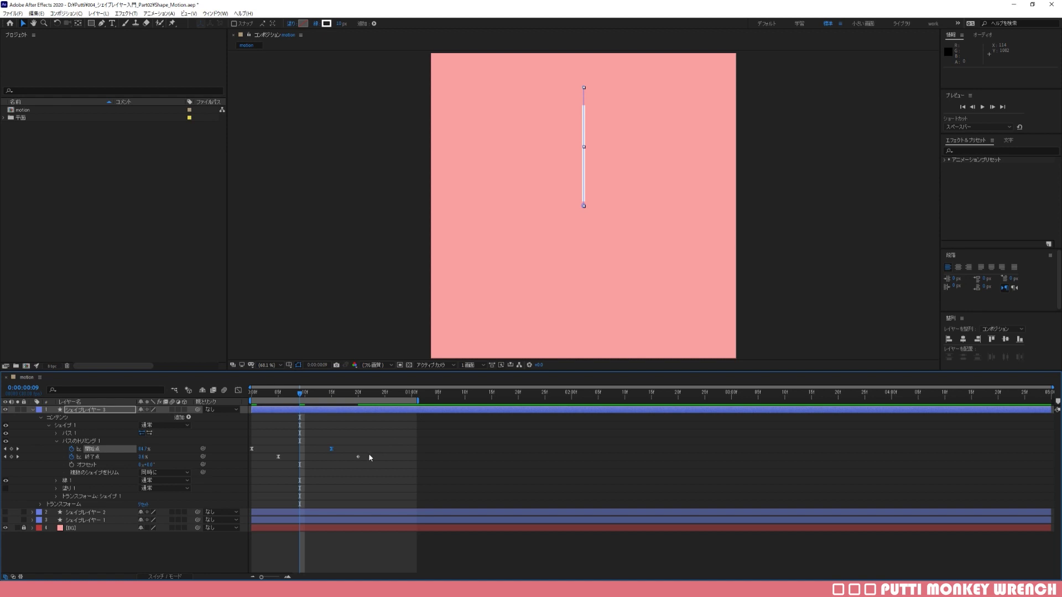
# Give the final End keyframe 100% incoming influence and preview the animation
pyautogui.moveTo(369, 453); pyautogui.dragTo(349, 463)
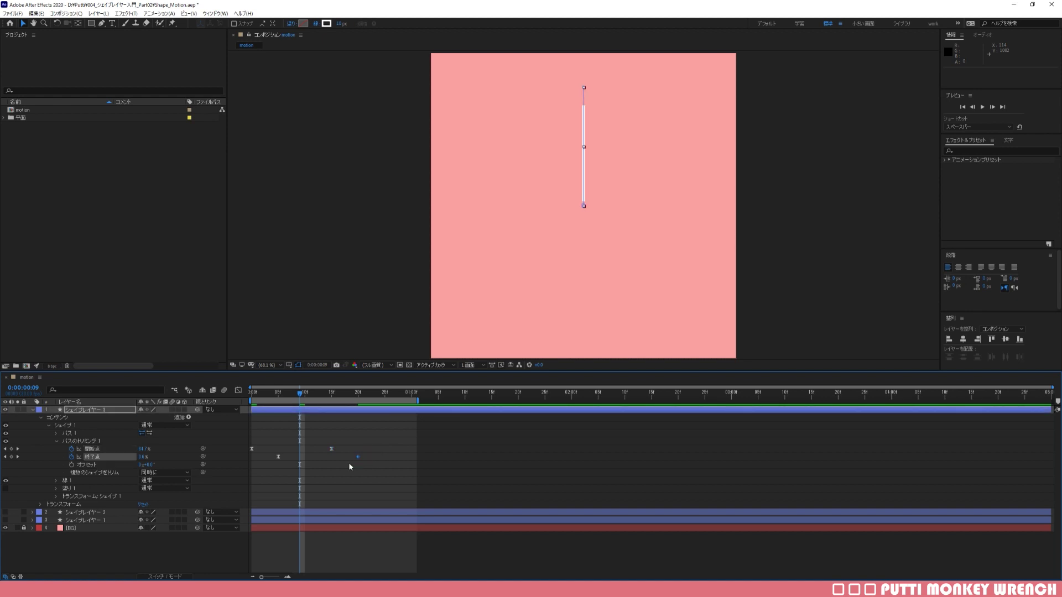
pyautogui.hotkey('ctrl', 'shift', 'k')
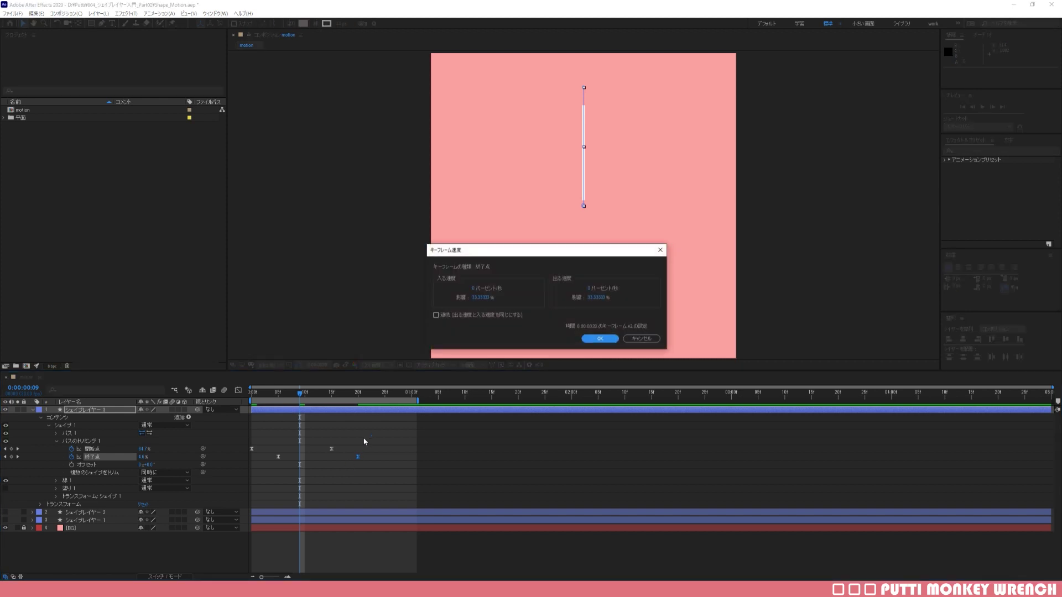
pyautogui.click(475, 297)
pyautogui.write('100')
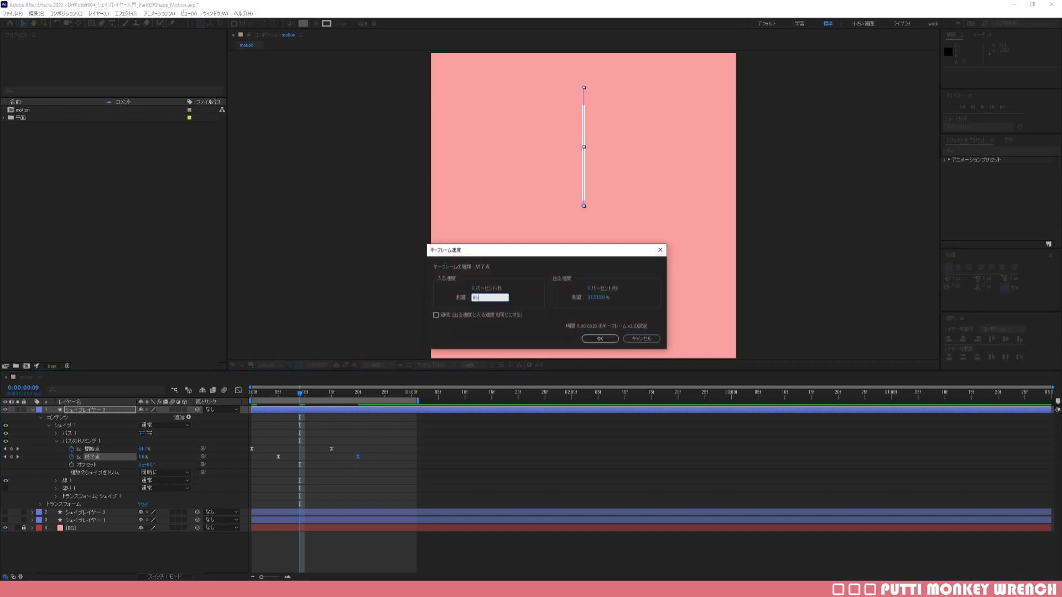
pyautogui.press('Return')
pyautogui.press('space')
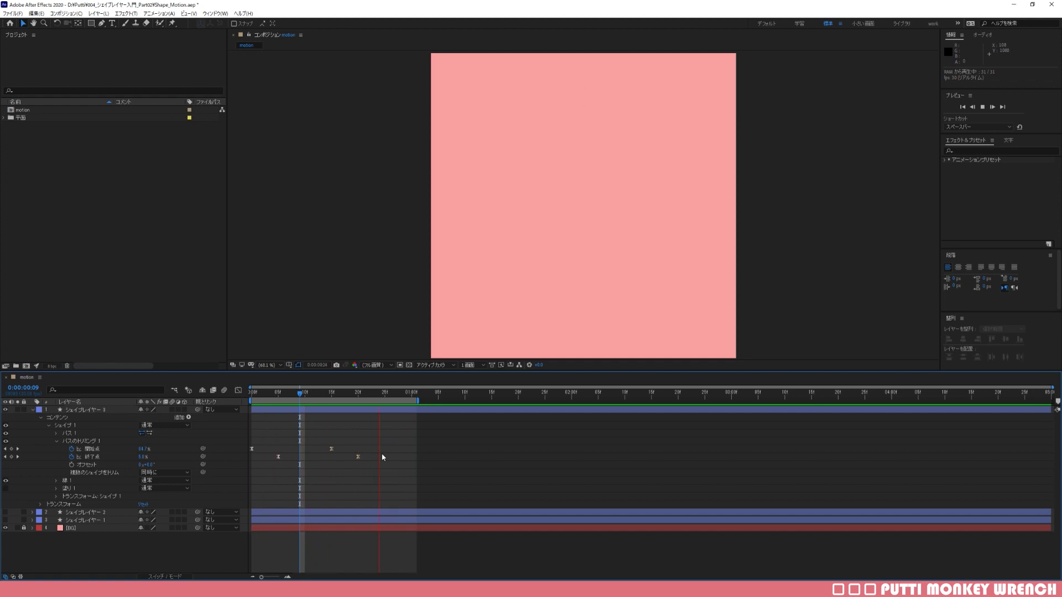
# Shift both Trim Paths End keyframes a few frames later and fine-tune their timing
pyautogui.press('space')
pyautogui.moveTo(265, 456)
pyautogui.mouseDown()
pyautogui.moveTo(363, 470)
pyautogui.moveTo(376, 458)
pyautogui.mouseUp()
pyautogui.press('space')
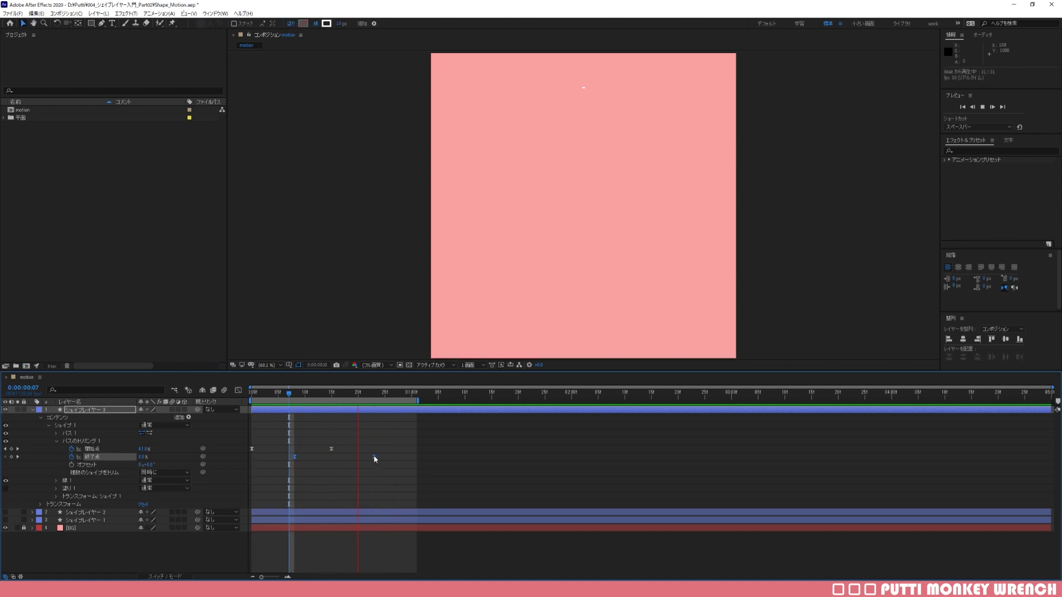
pyautogui.press('space')
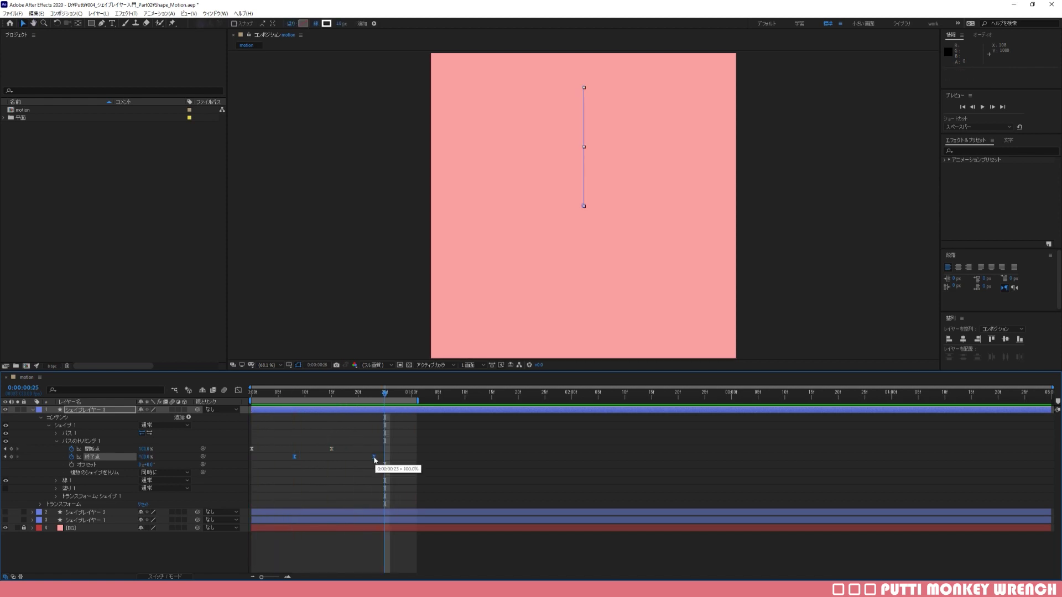
pyautogui.hotkey('alt', 'Left')
pyautogui.hotkey('alt', 'Left')
pyautogui.hotkey('alt', 'Left')
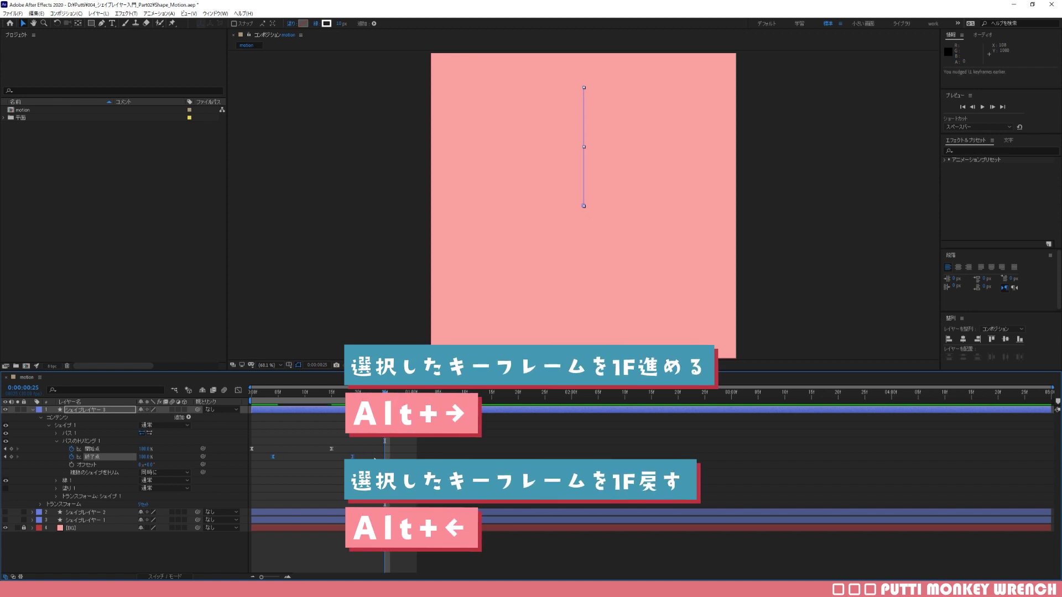
pyautogui.hotkey('alt', 'Right')
pyautogui.hotkey('alt', 'Right')
pyautogui.hotkey('alt', 'Right')
pyautogui.hotkey('alt', 'Left')
pyautogui.hotkey('alt', 'Left')
pyautogui.press('Home')
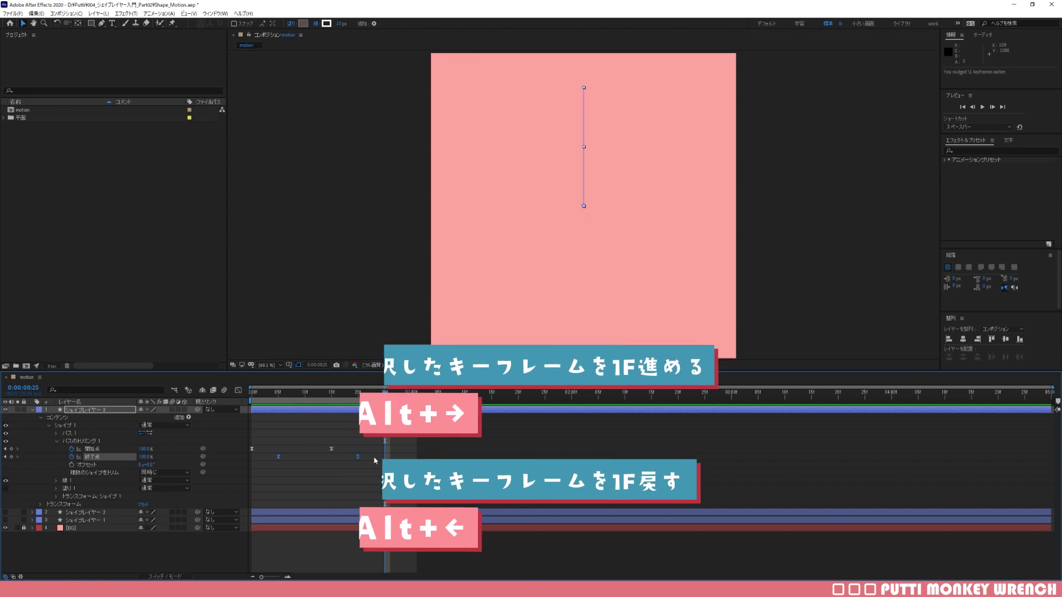
pyautogui.click(312, 439)
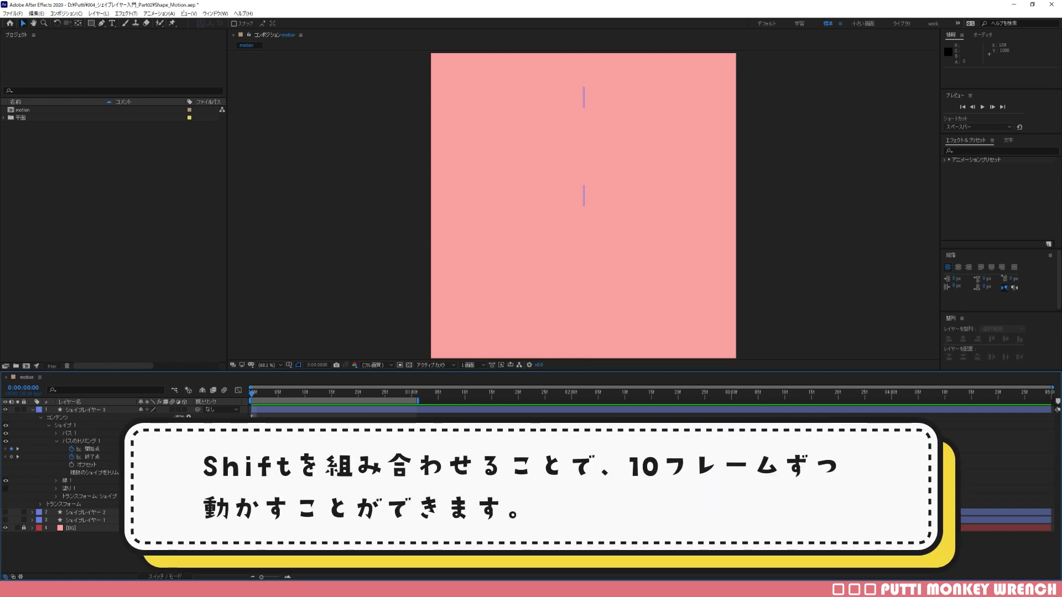
# Preview the retimed animation and park the playhead at frame 9
pyautogui.press('space')
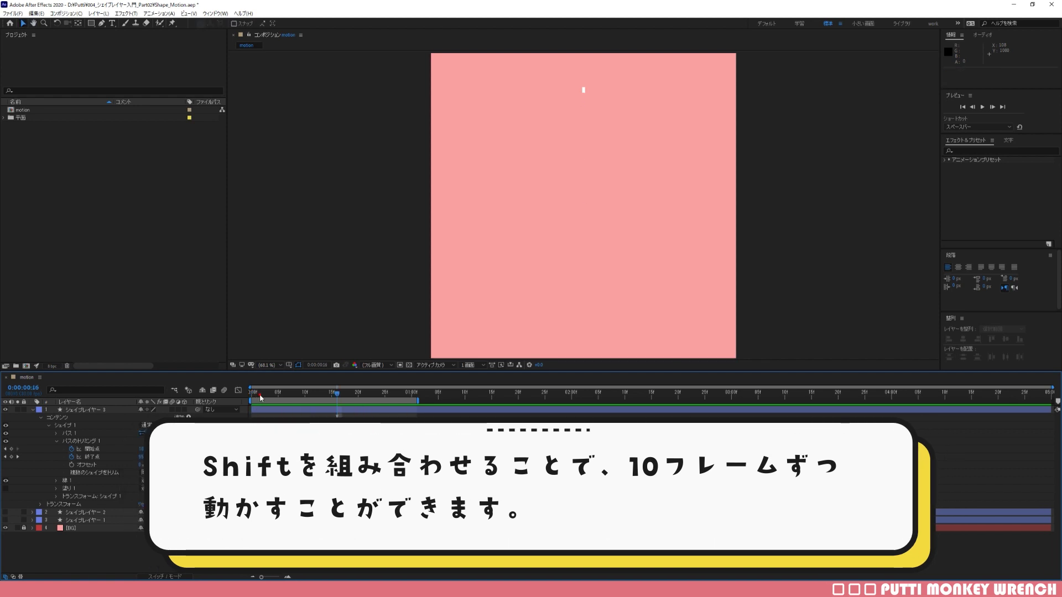
pyautogui.click(278, 394)
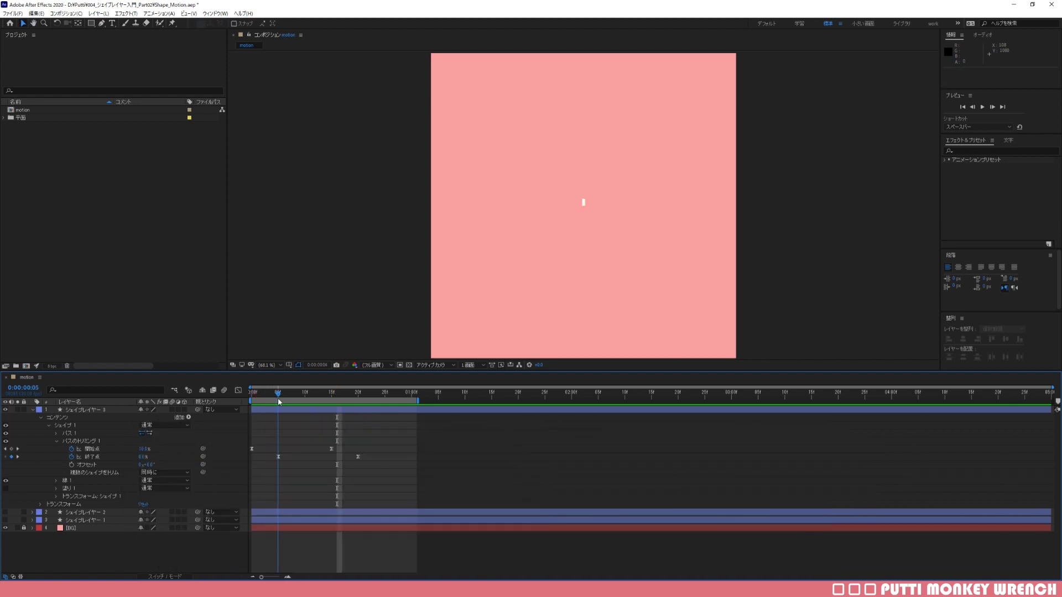
pyautogui.moveTo(277, 397); pyautogui.dragTo(299, 394)
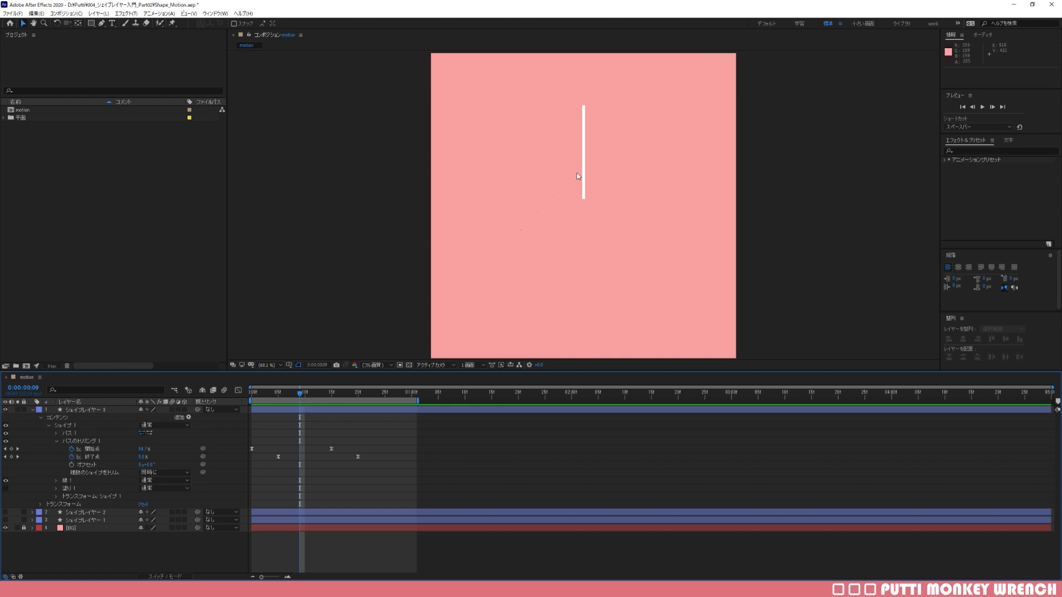
# Change Stroke 1's Line Cap from Butt to Round
pyautogui.scroll(1, 580, 194)
pyautogui.scroll(2, 576, 197)
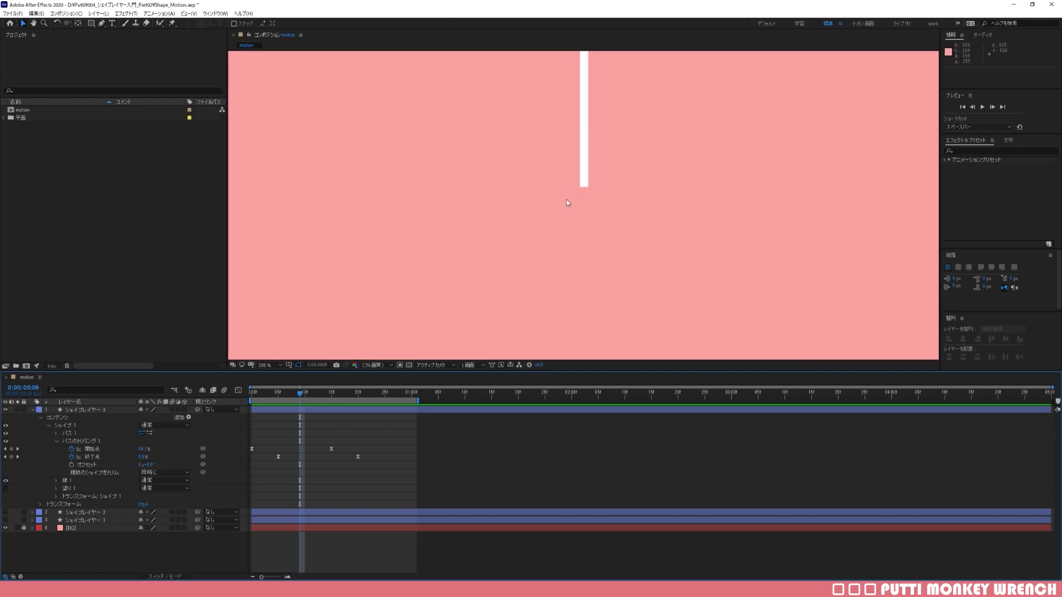
pyautogui.click(56, 440)
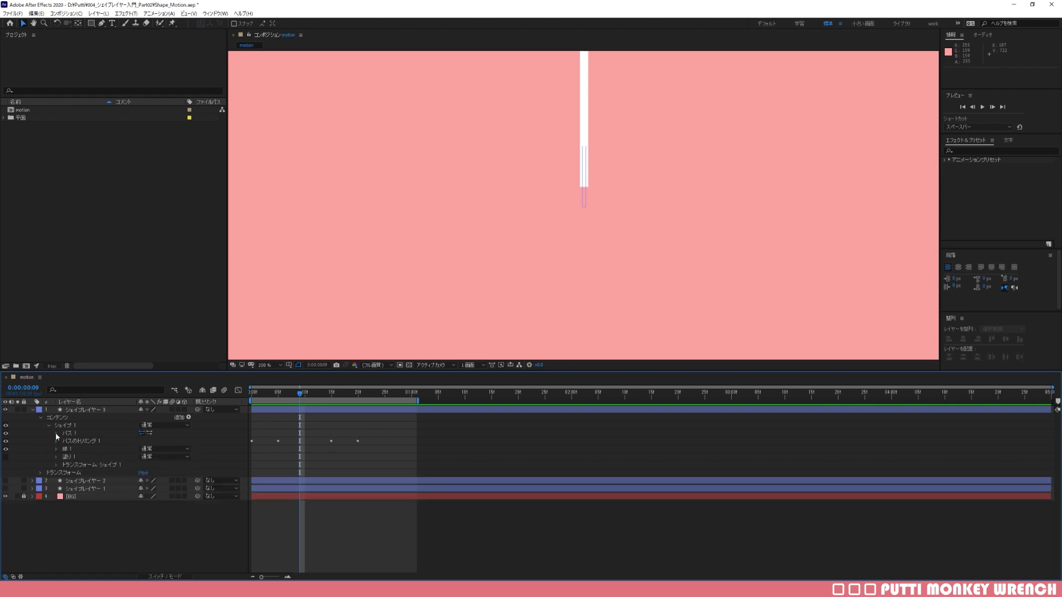
pyautogui.click(56, 449)
pyautogui.click(82, 489)
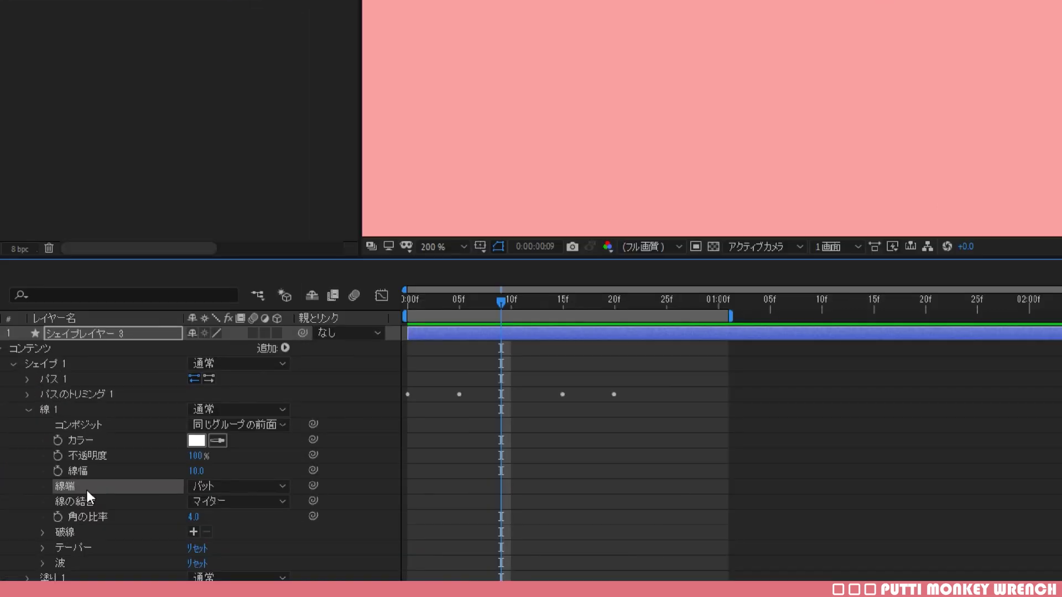
pyautogui.click(263, 486)
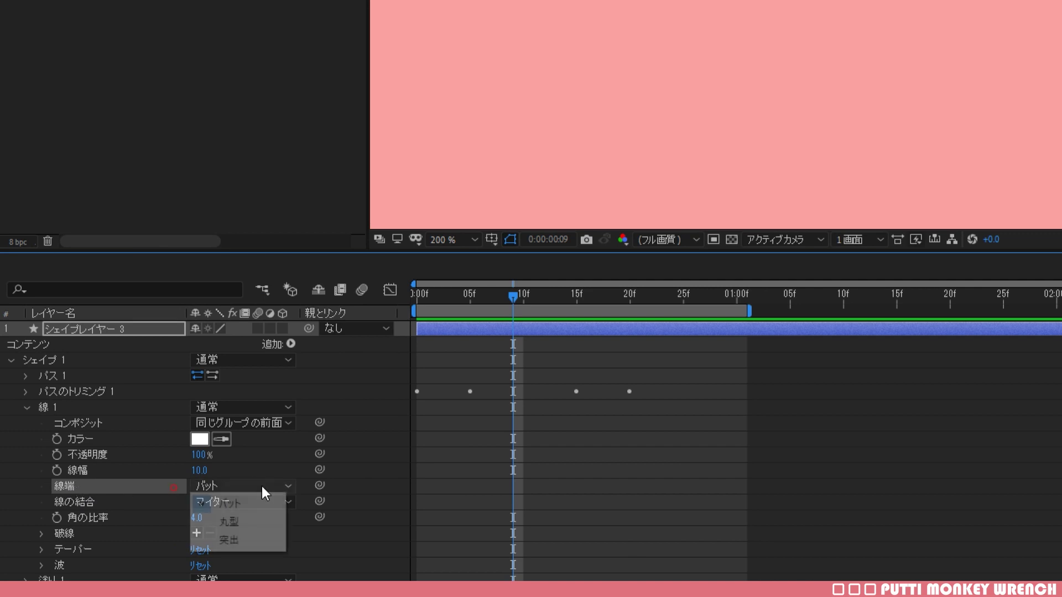
pyautogui.click(231, 520)
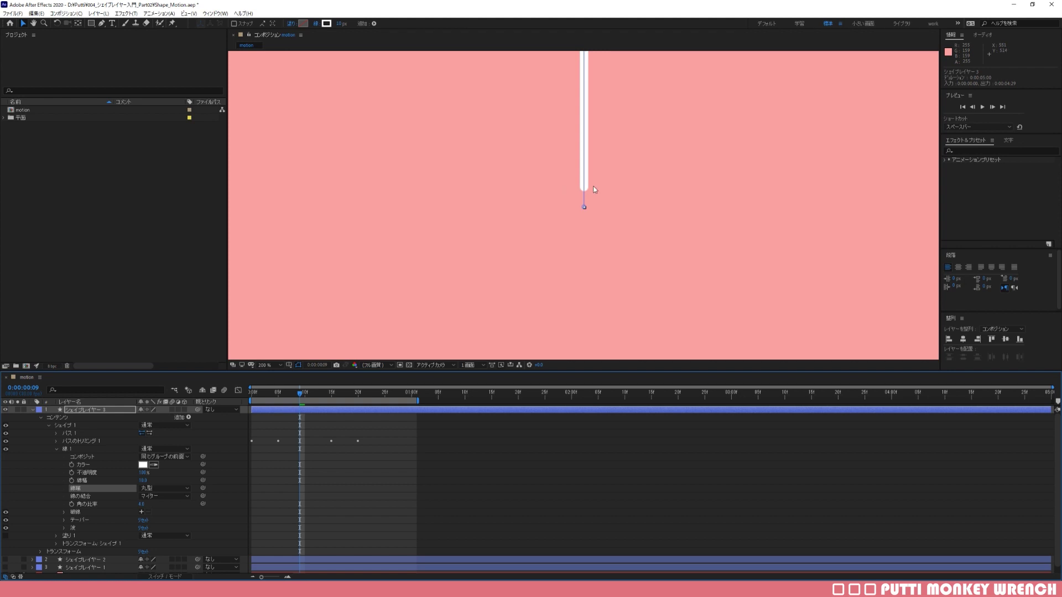
# Check the rounded line end up close, fit the composition back in view, and collapse the groups
pyautogui.scroll(2, 586, 190)
pyautogui.moveTo(586, 190); pyautogui.dragTo(568, 235)
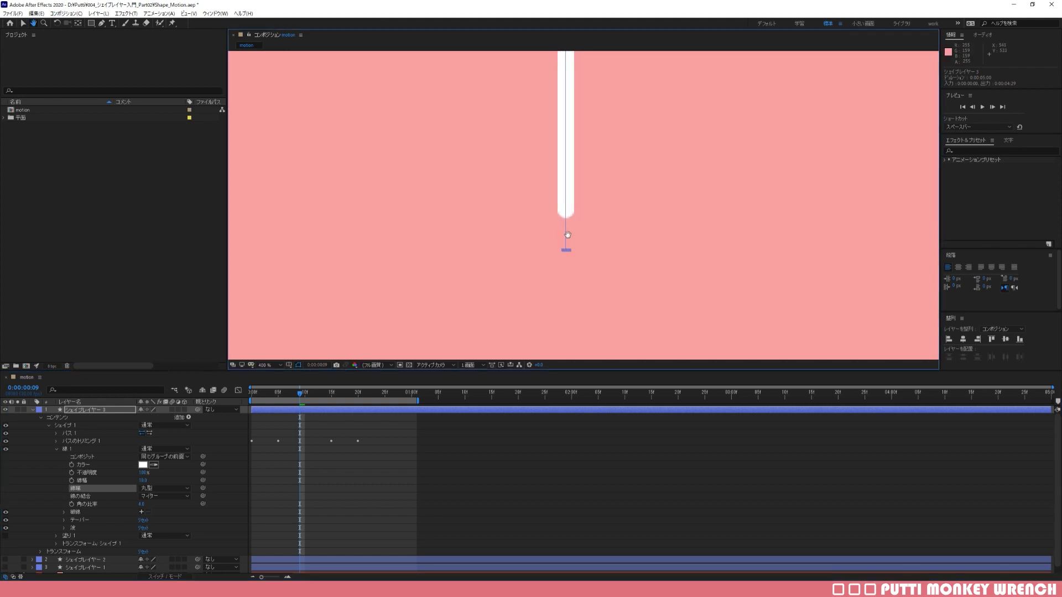
pyautogui.press('v')
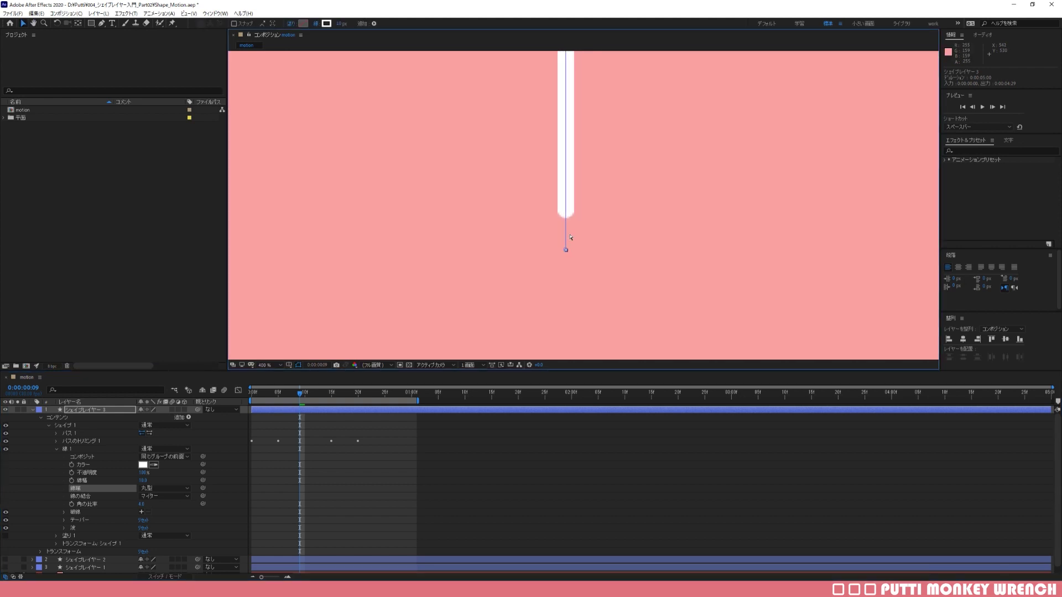
pyautogui.hotkey('shift', '/')
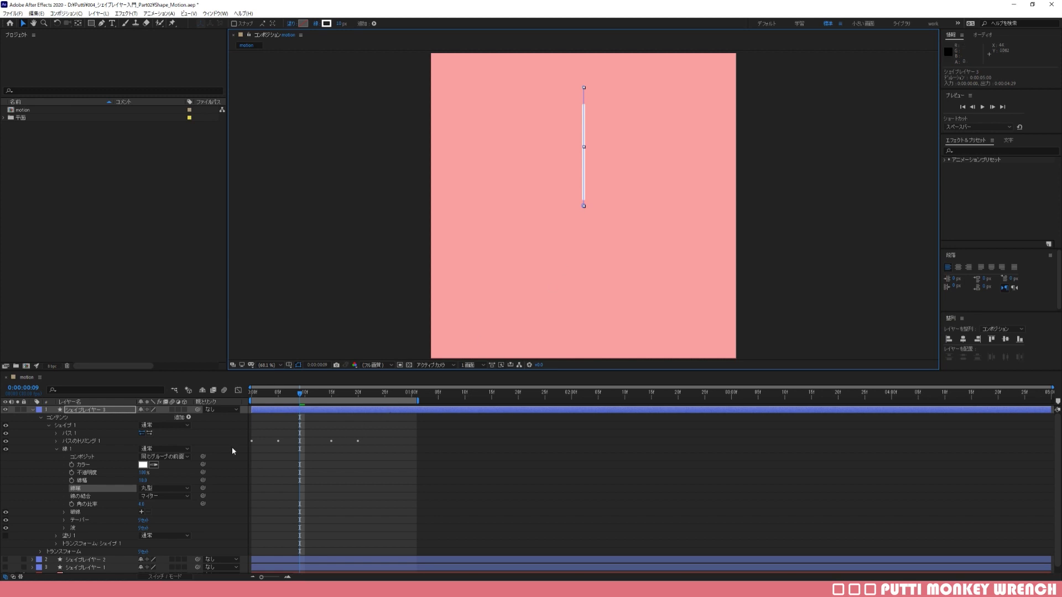
pyautogui.click(57, 449)
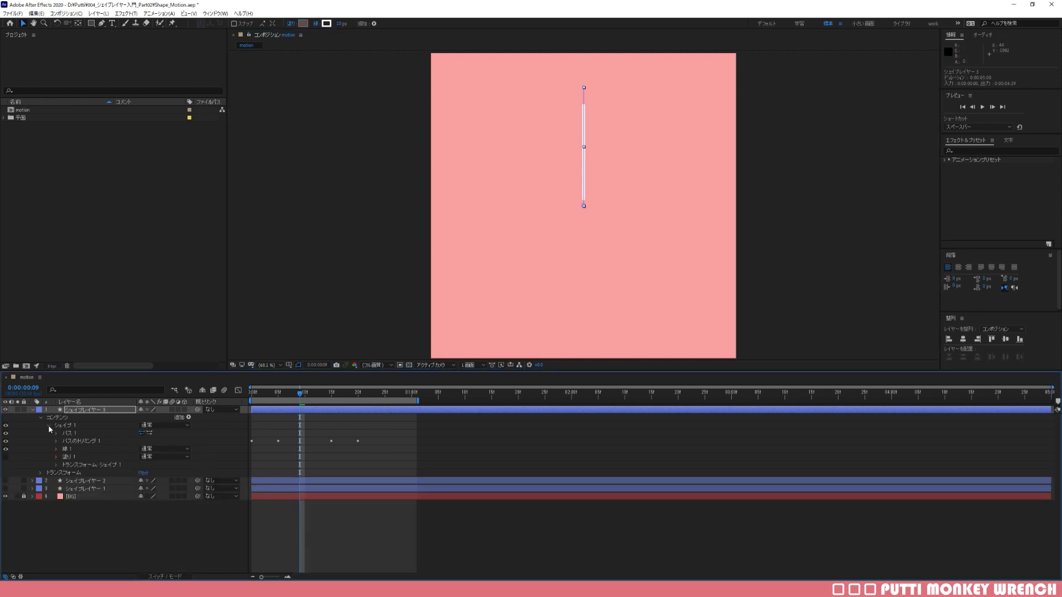
pyautogui.click(48, 425)
pyautogui.click(85, 476)
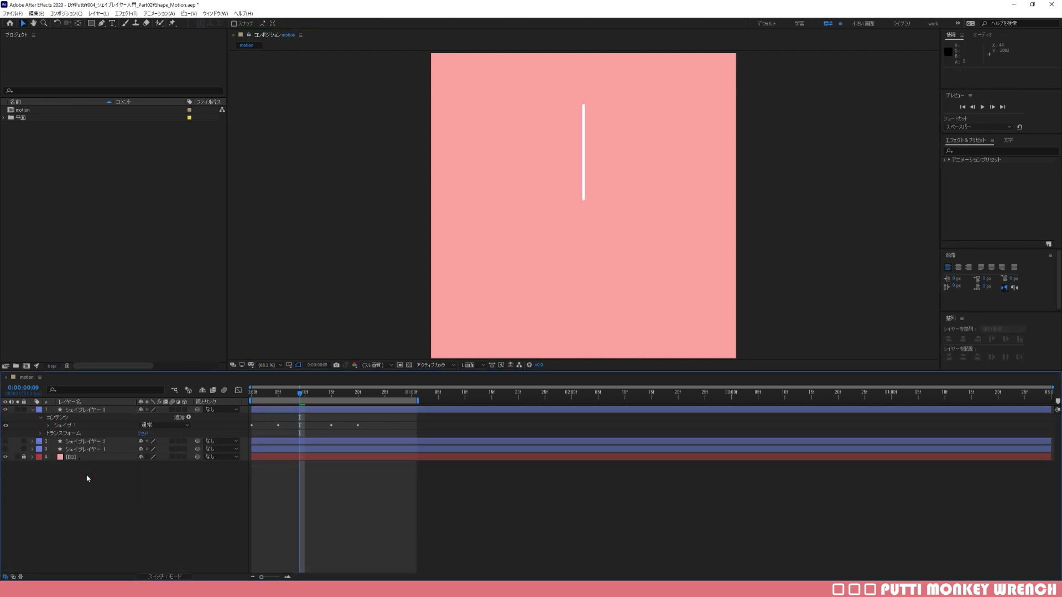
# Add a Repeater to Shape 1 from the Contents Add menu
pyautogui.click(176, 424)
pyautogui.click(188, 418)
pyautogui.click(224, 354)
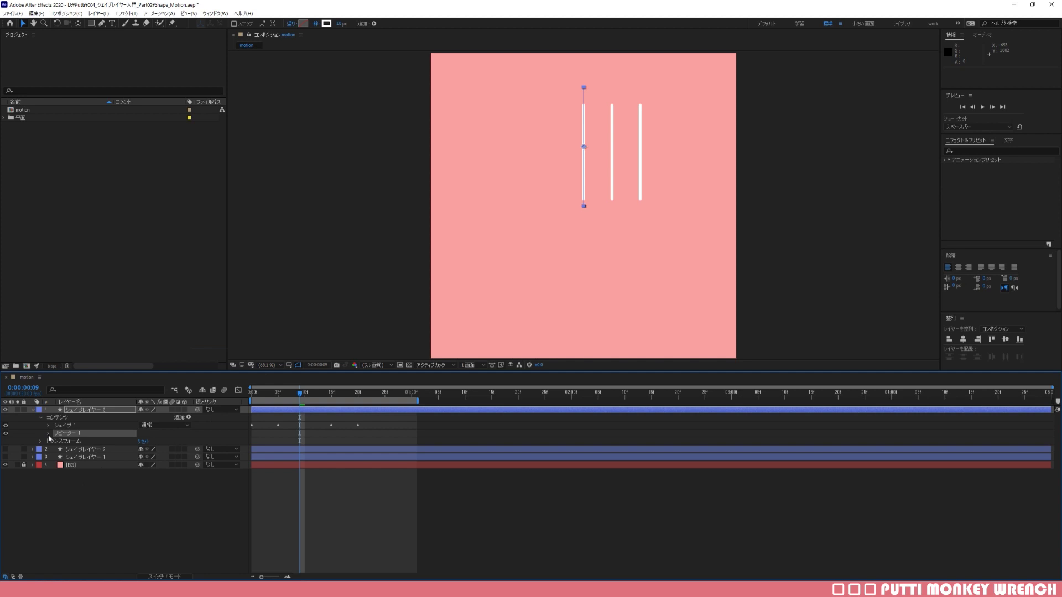
# Set the Repeater's Copies to 4
pyautogui.click(49, 434)
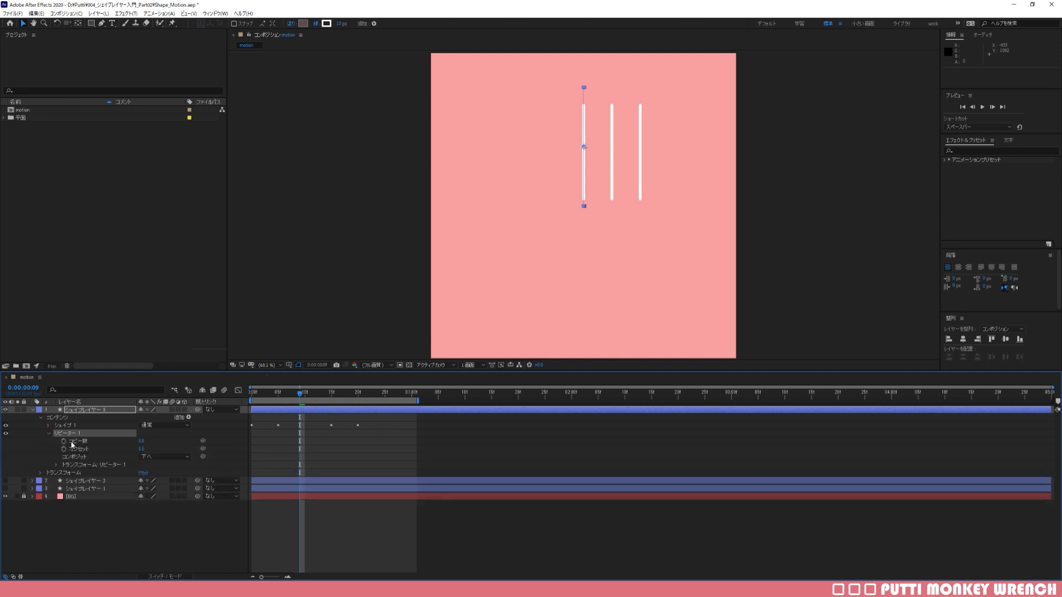
pyautogui.click(72, 441)
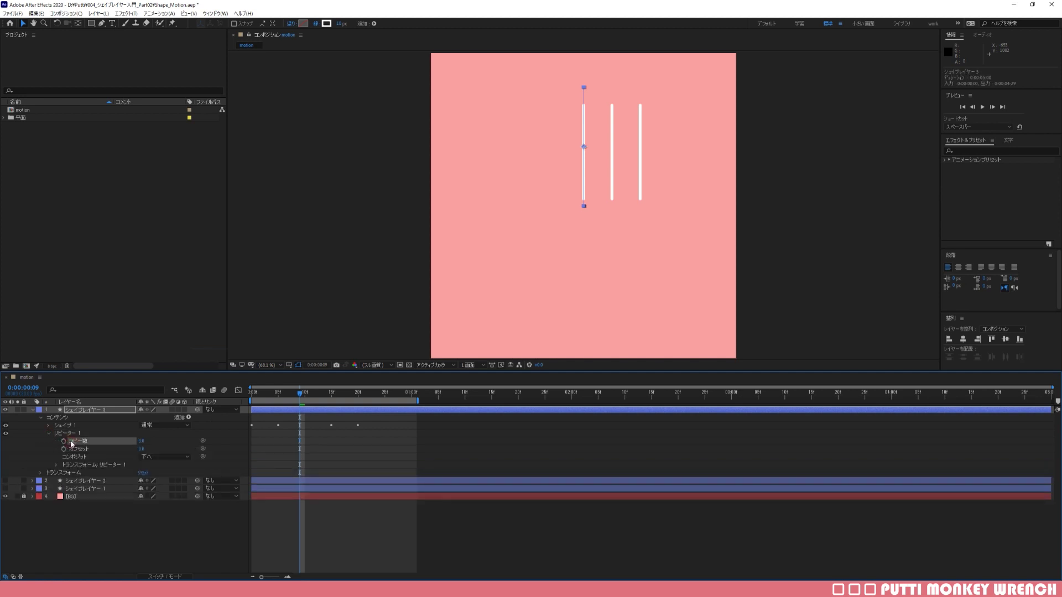
pyautogui.click(140, 441)
pyautogui.write('4')
pyautogui.press('Return')
# Set the Repeater transform Position offset to 0,0 so the copies overlap
pyautogui.click(56, 465)
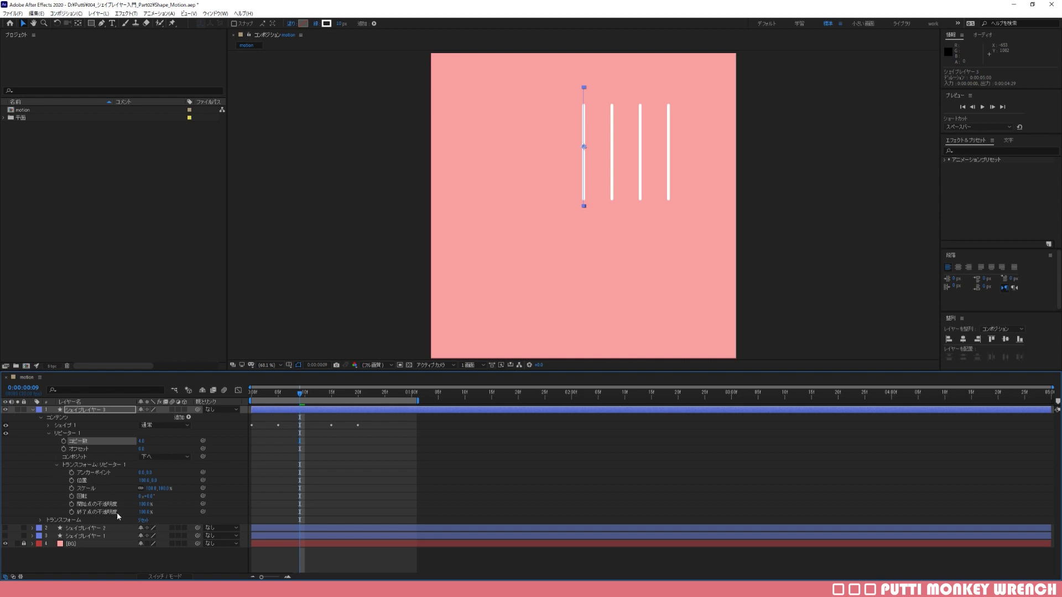
pyautogui.click(92, 480)
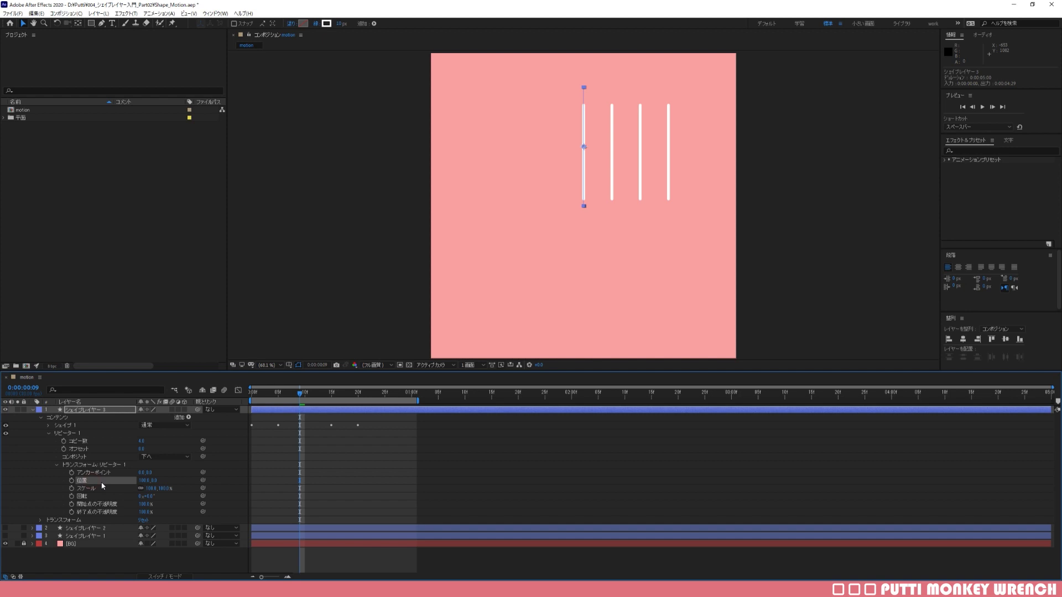
pyautogui.click(143, 480)
pyautogui.write('0')
pyautogui.press('Return')
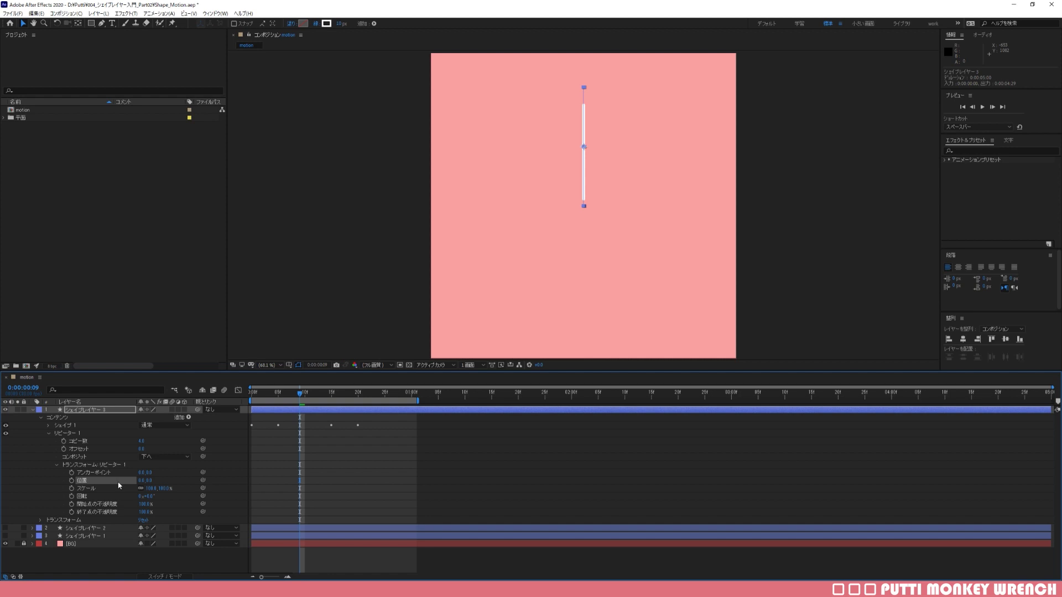
# Scrub the Repeater's Rotation to fan the line copies out around the anchor
pyautogui.click(85, 496)
pyautogui.moveTo(149, 497)
pyautogui.mouseDown()
pyautogui.moveTo(195, 500)
pyautogui.moveTo(186, 496)
pyautogui.mouseUp()
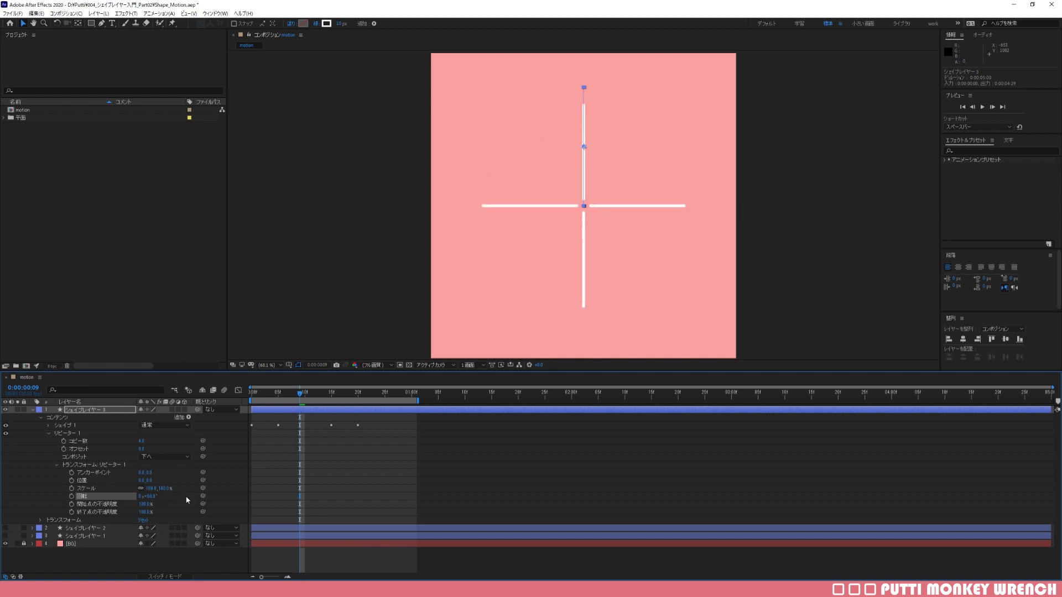
pyautogui.click(184, 495)
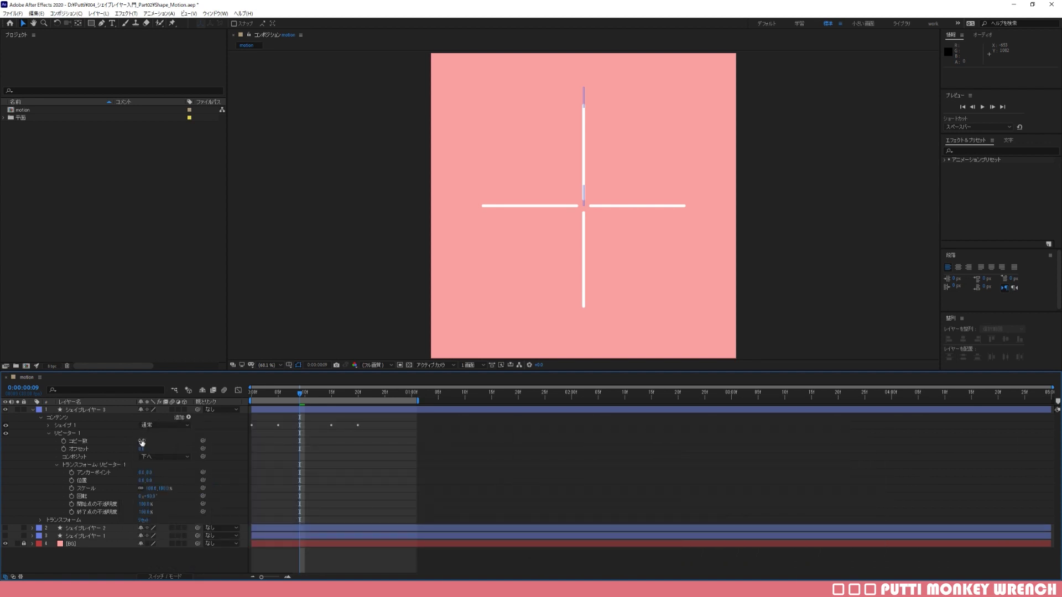
# Test 8 copies, set the Repeater Rotation to 360/copies, and preview the result
pyautogui.click(141, 441)
pyautogui.click(171, 442)
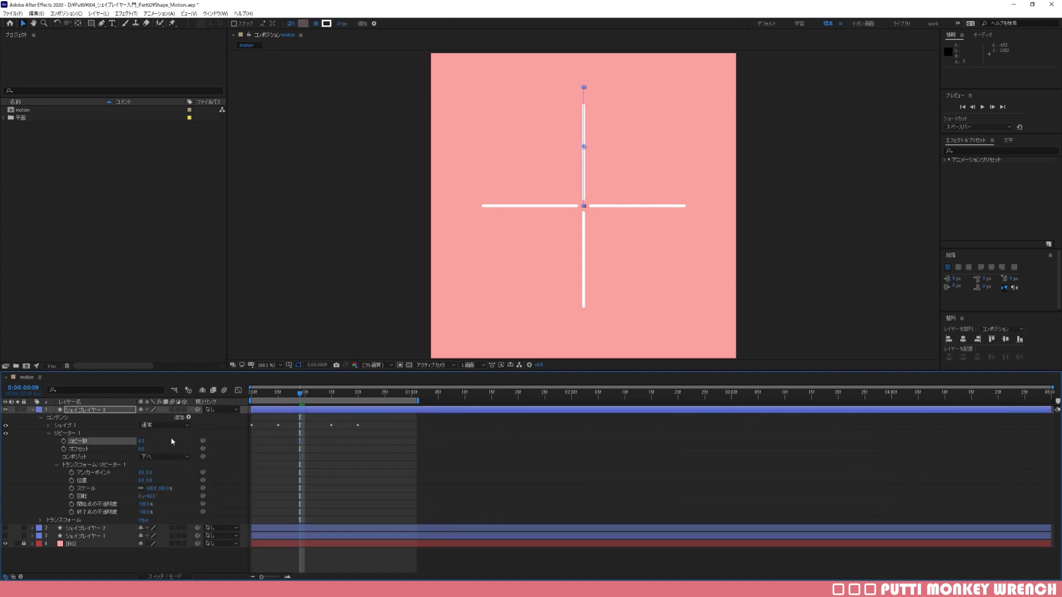
pyautogui.click(149, 496)
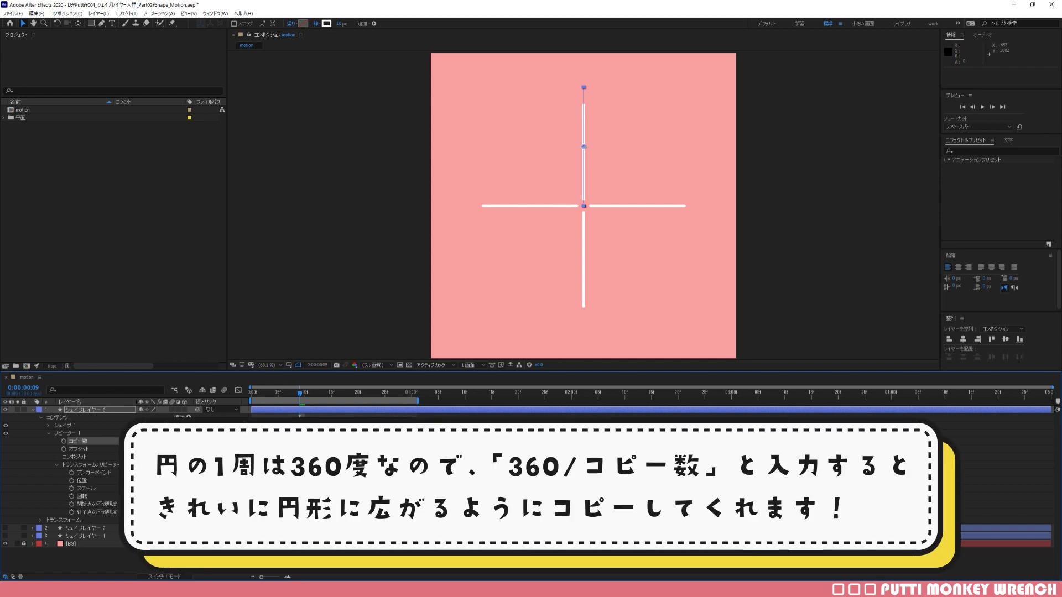
pyautogui.press('Return')
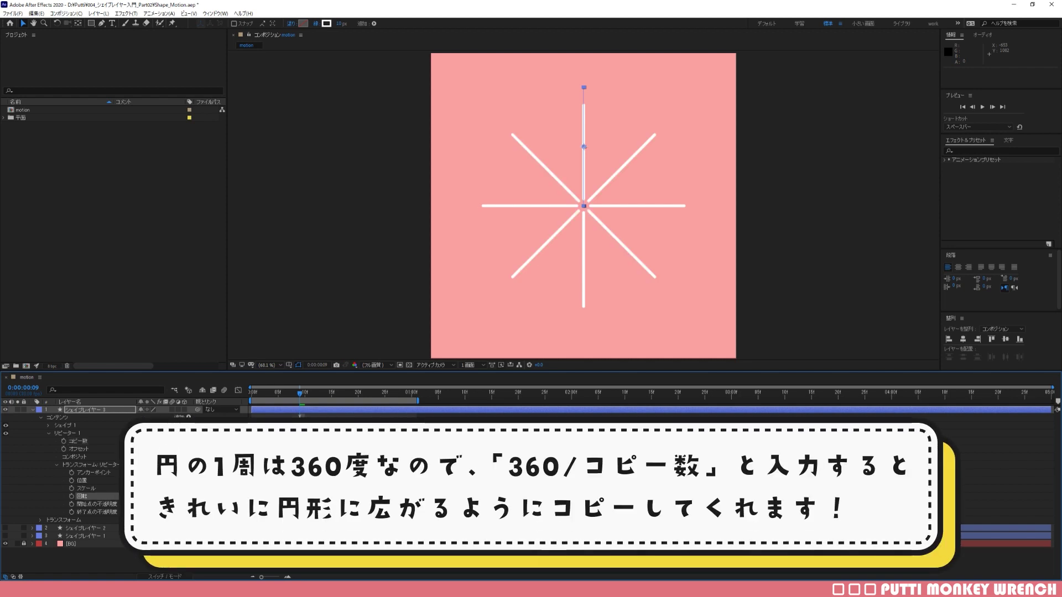
pyautogui.press('space')
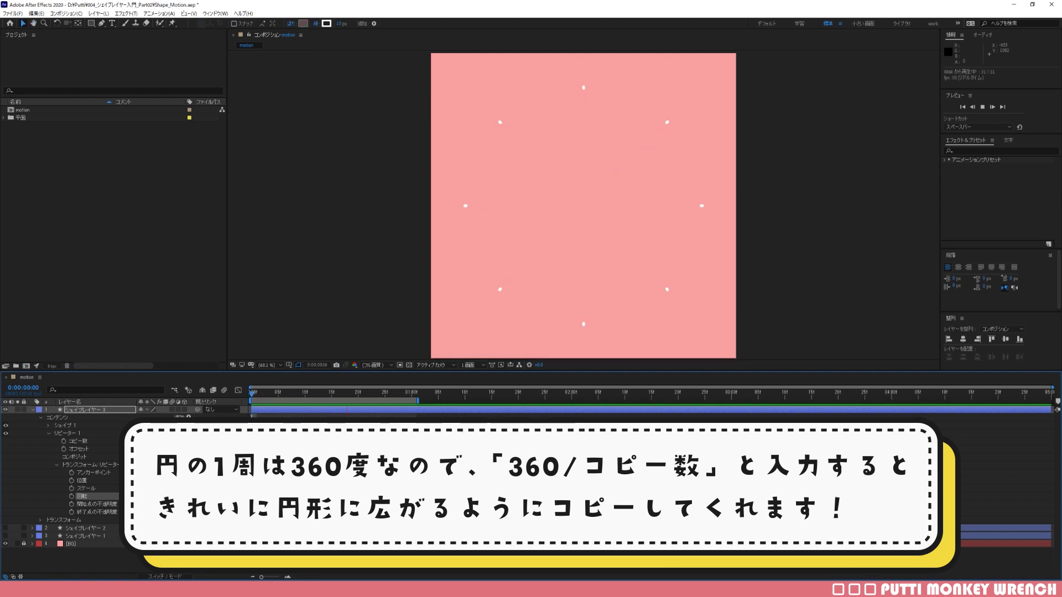
pyautogui.press('space')
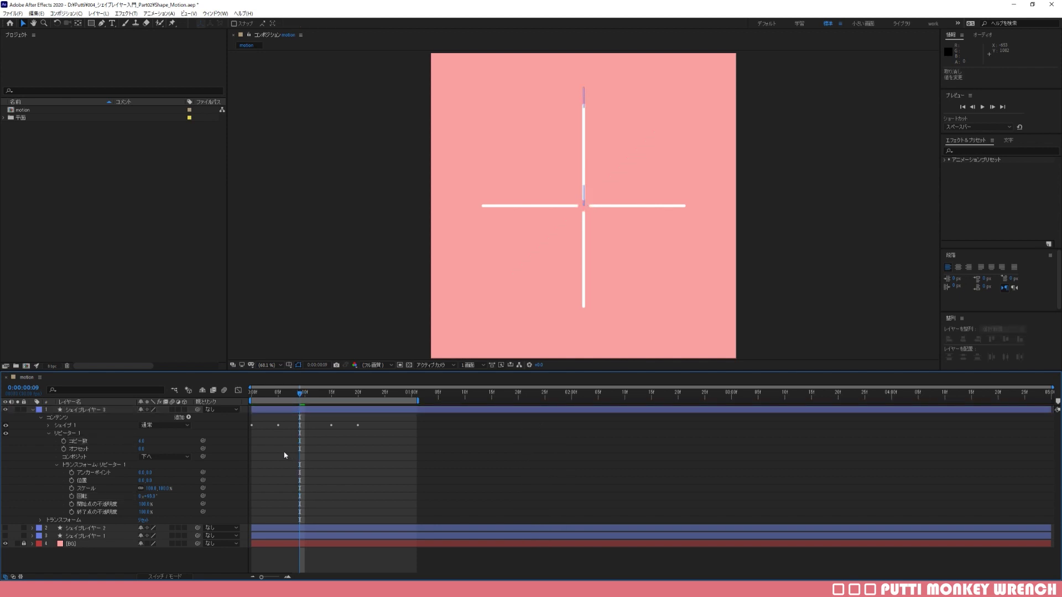
# Try scrubbing the shape layer's Rotation, undo it, and turn on the composition grid
pyautogui.click(80, 411)
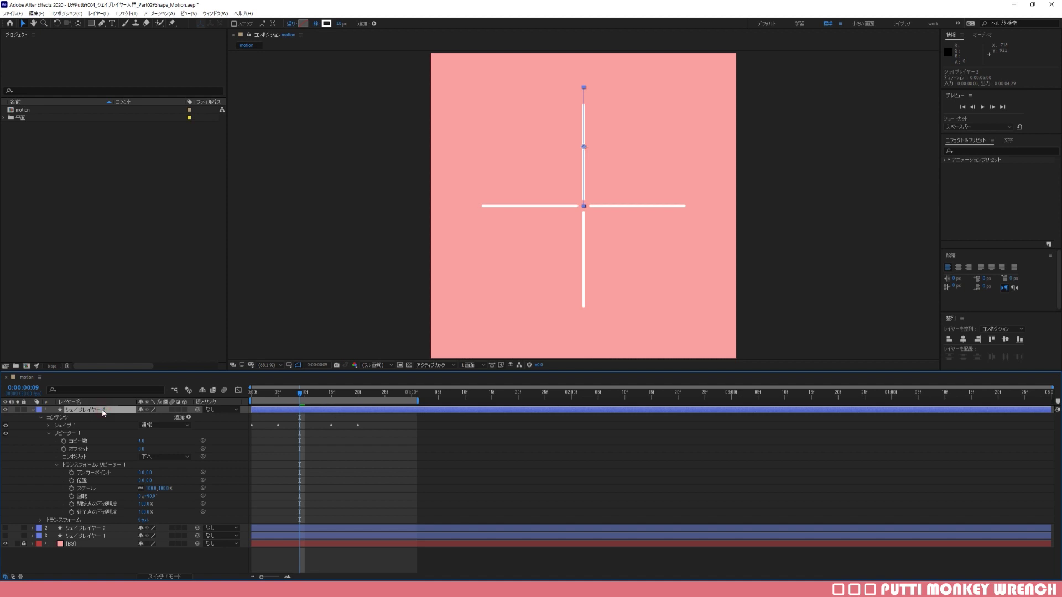
pyautogui.press('r')
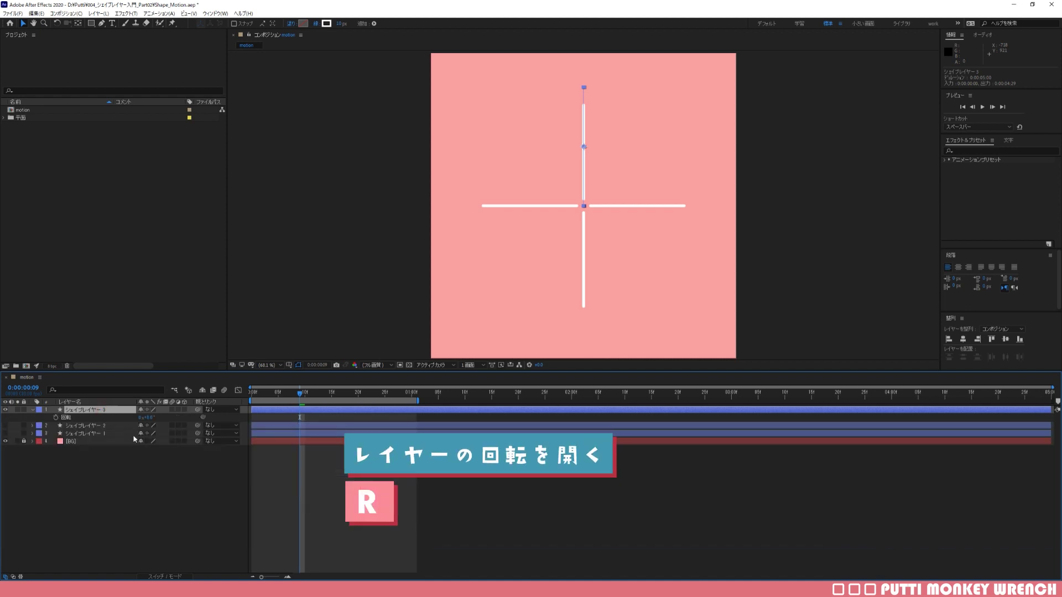
pyautogui.click(123, 420)
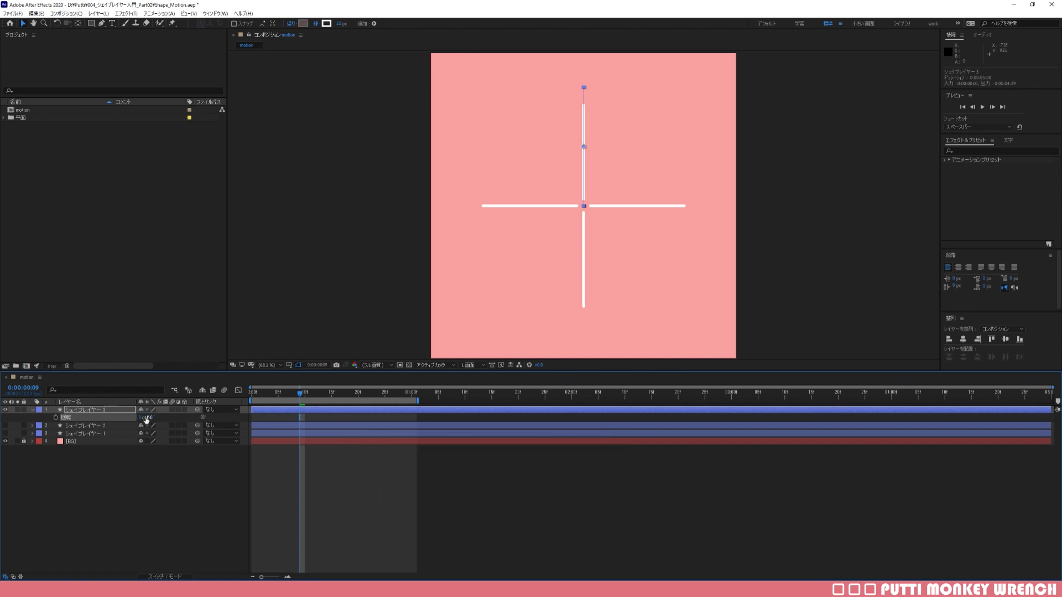
pyautogui.moveTo(147, 417)
pyautogui.mouseDown()
pyautogui.moveTo(201, 419)
pyautogui.moveTo(112, 416)
pyautogui.moveTo(172, 420)
pyautogui.moveTo(148, 425)
pyautogui.moveTo(163, 433)
pyautogui.mouseUp()
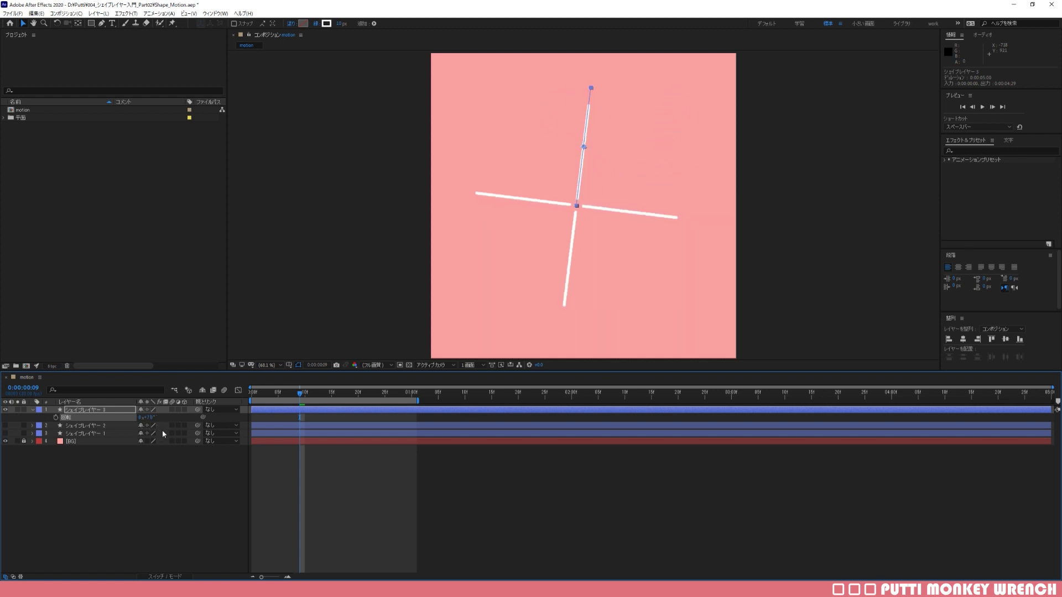
pyautogui.hotkey('ctrl', 'z')
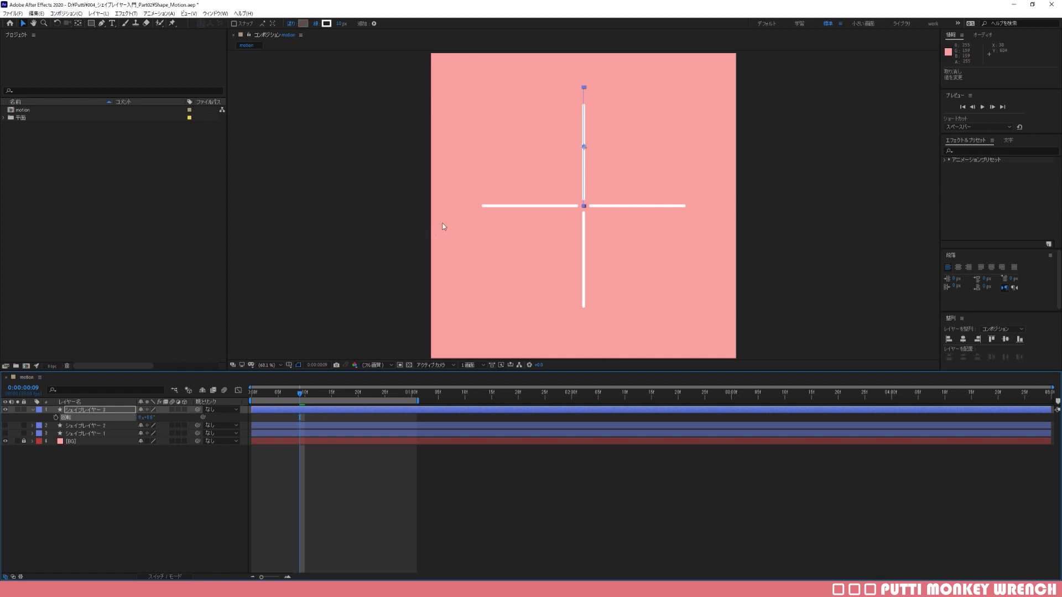
pyautogui.hotkey('ctrl', ':')
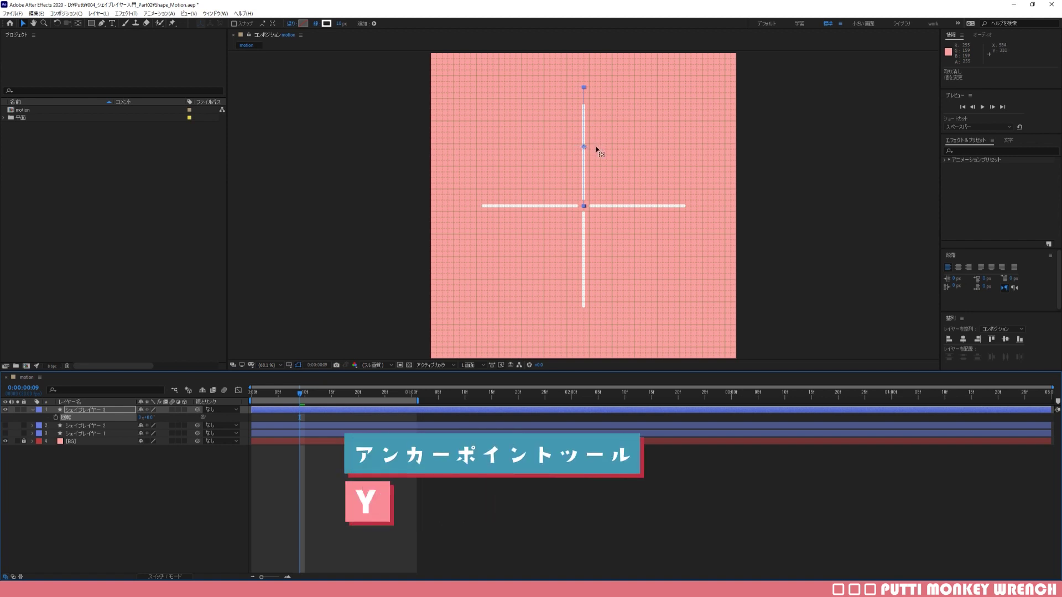
# Drag the shape layer's anchor point to the cross centre using the Anchor Point tool at 100% zoom
pyautogui.press('y')
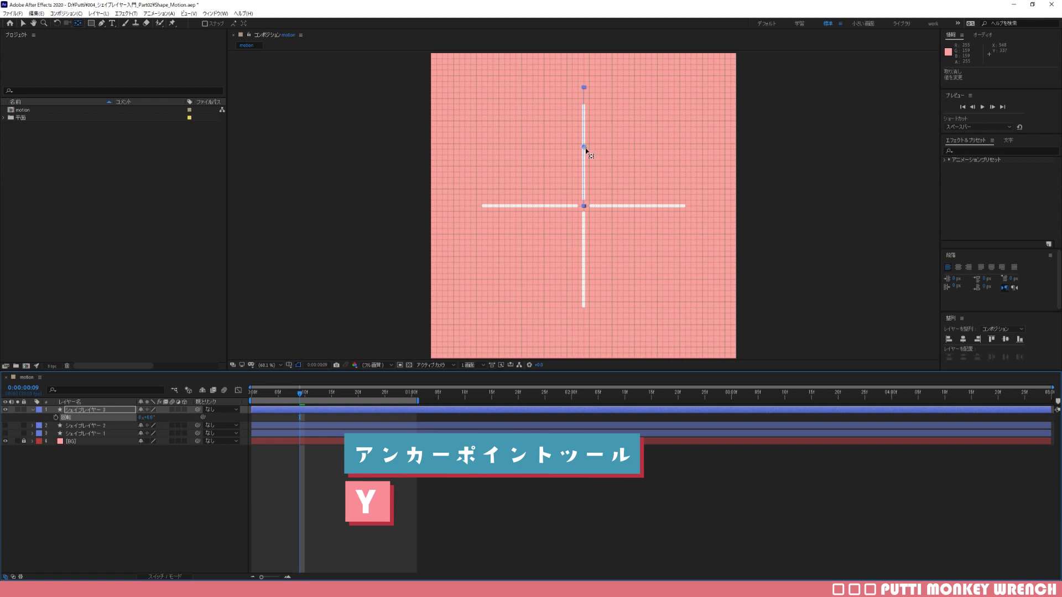
pyautogui.press('.')
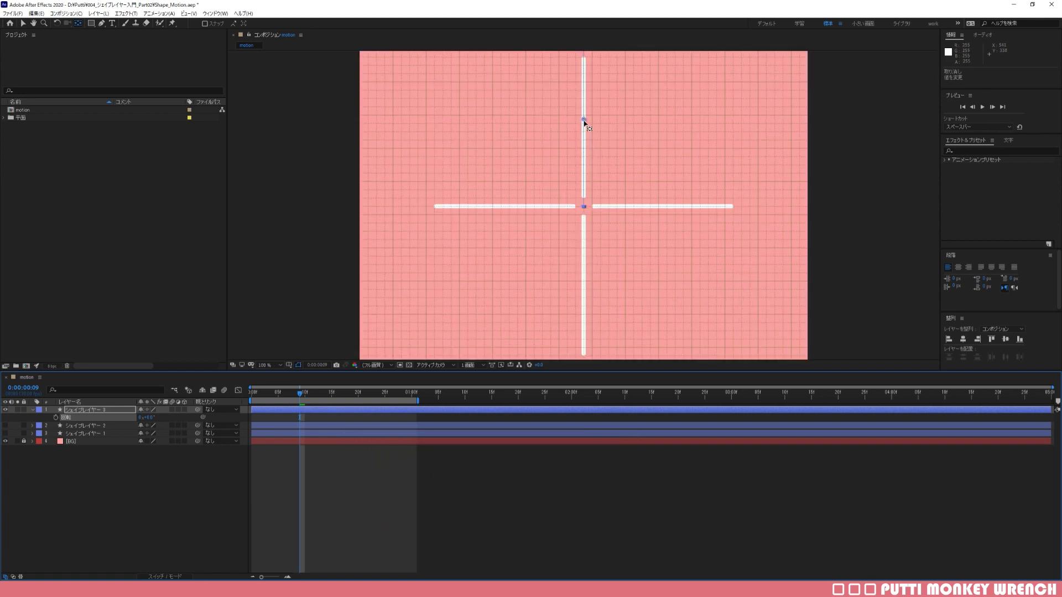
pyautogui.moveTo(584, 120); pyautogui.dragTo(584, 209)
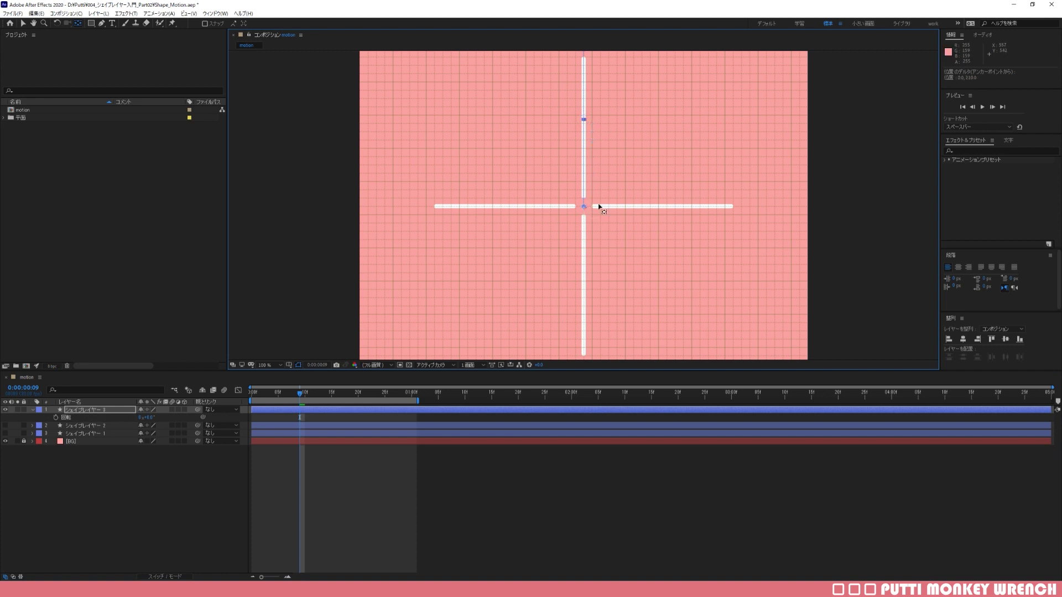
pyautogui.hotkey('shift', '/')
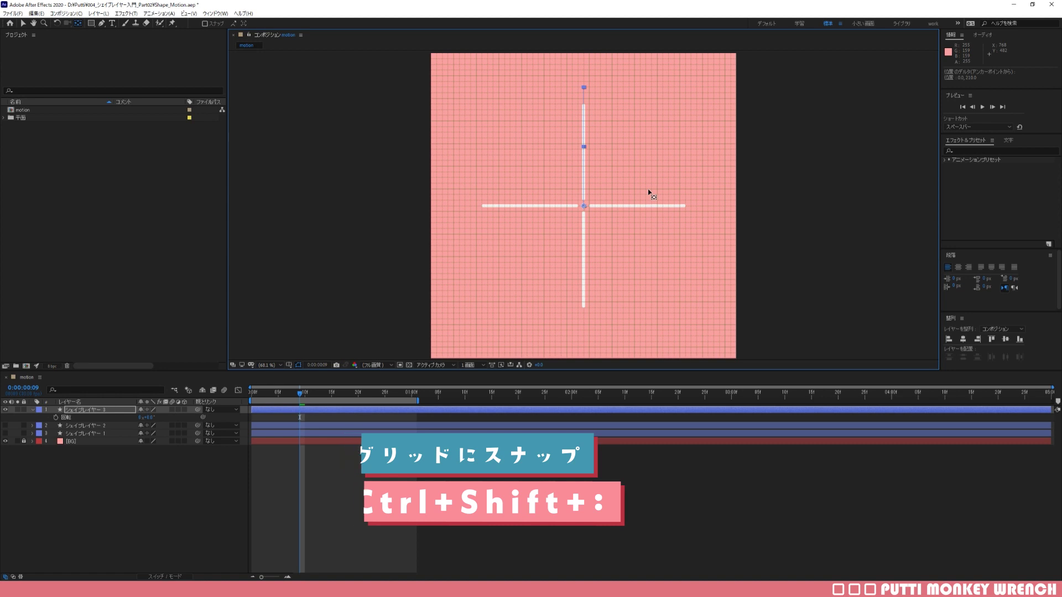
pyautogui.press('v')
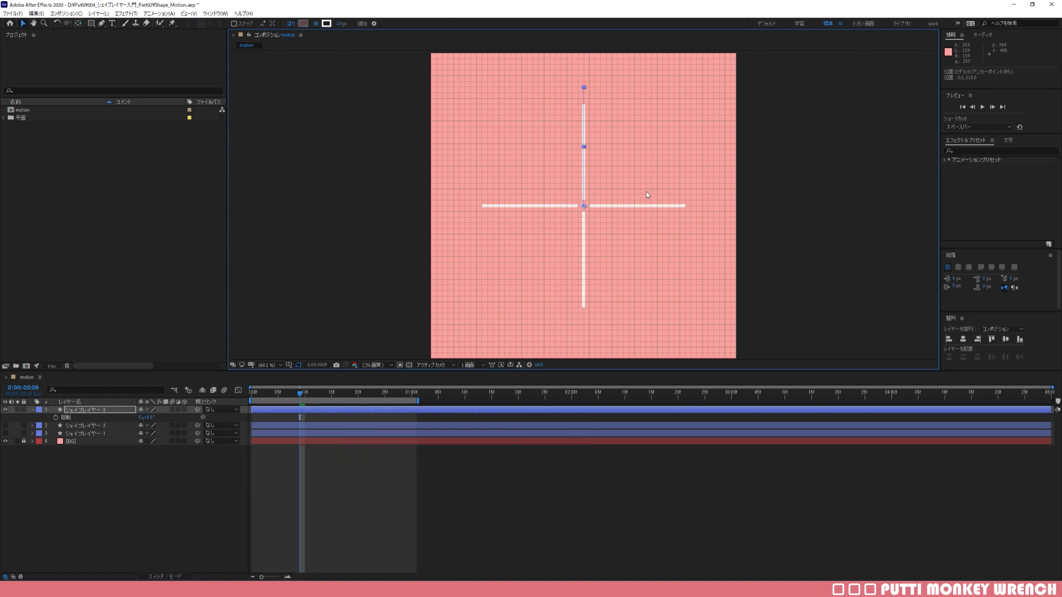
# Hide the grid, set the layer Rotation to 45°, and preview the X
pyautogui.hotkey('ctrl', "'")
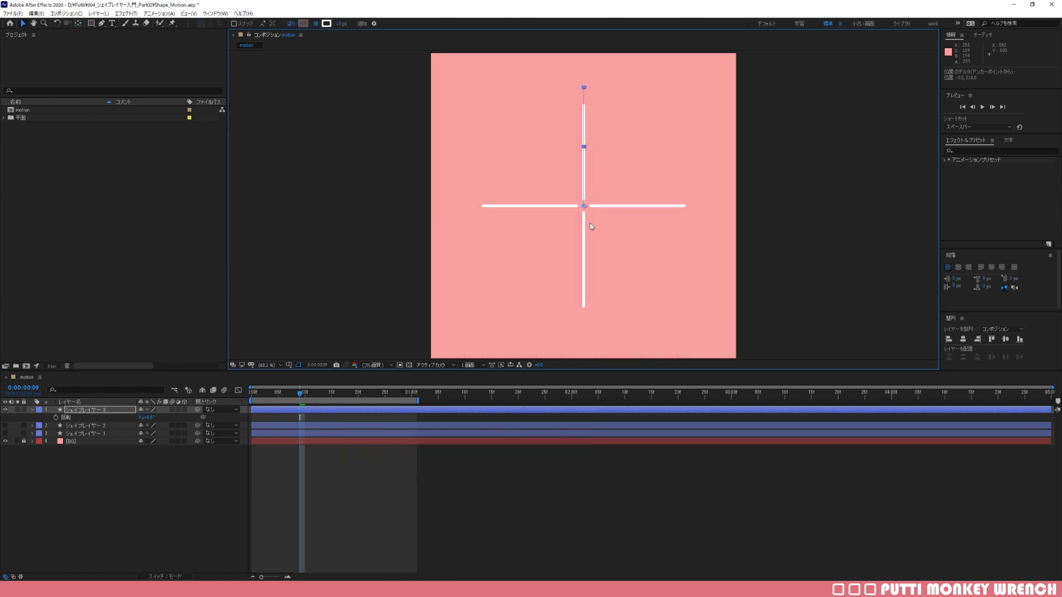
pyautogui.click(149, 418)
pyautogui.write('45')
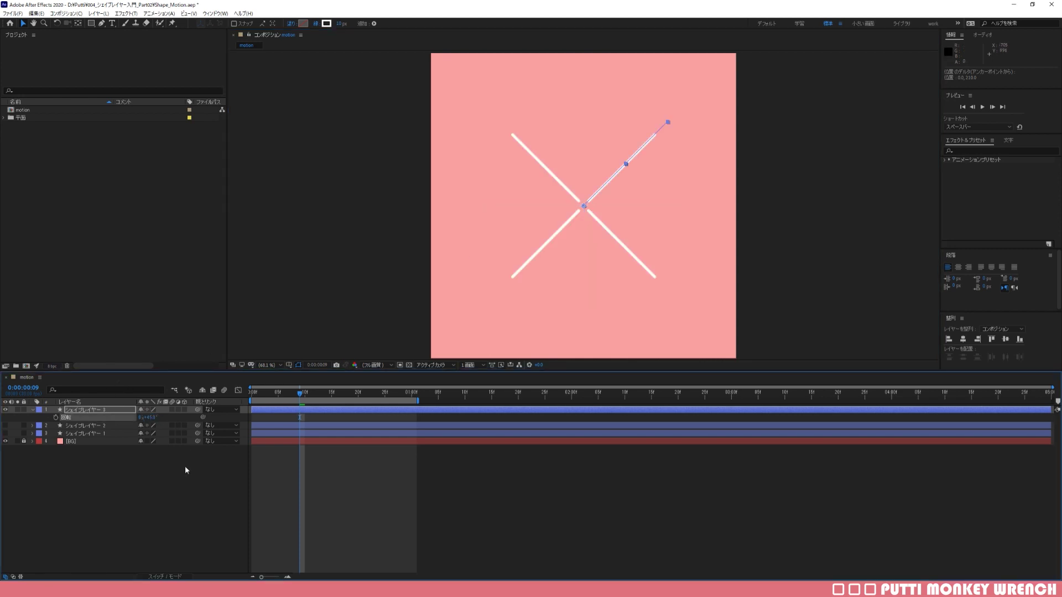
pyautogui.press('space')
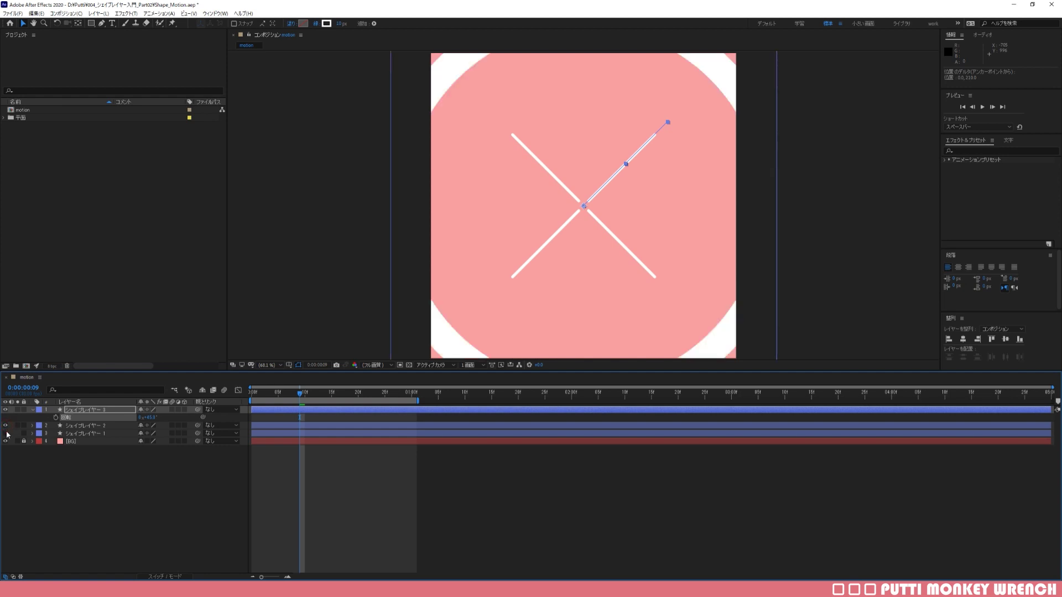